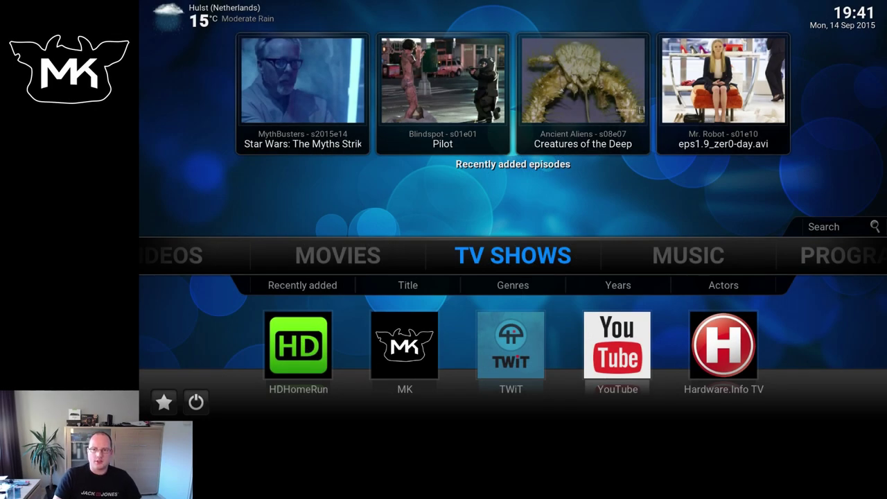
Go from Home to System > Appearance and list the 17 installed skins.
key("Right")
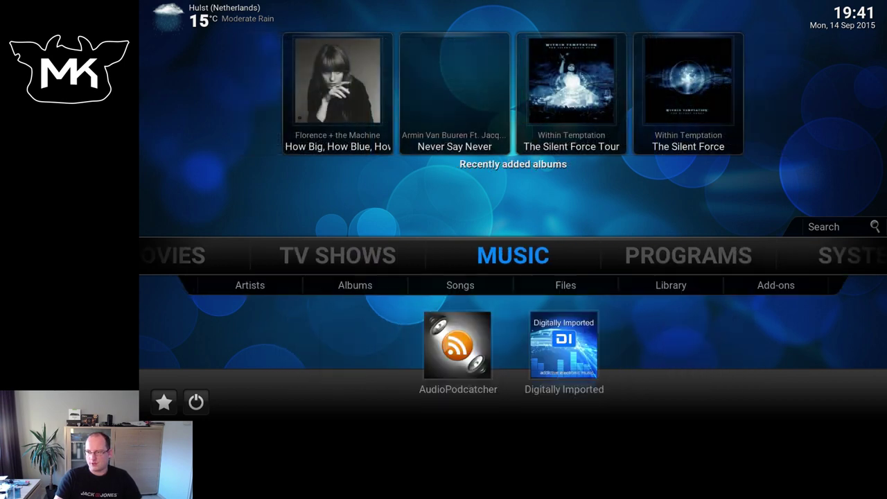
key("Right")
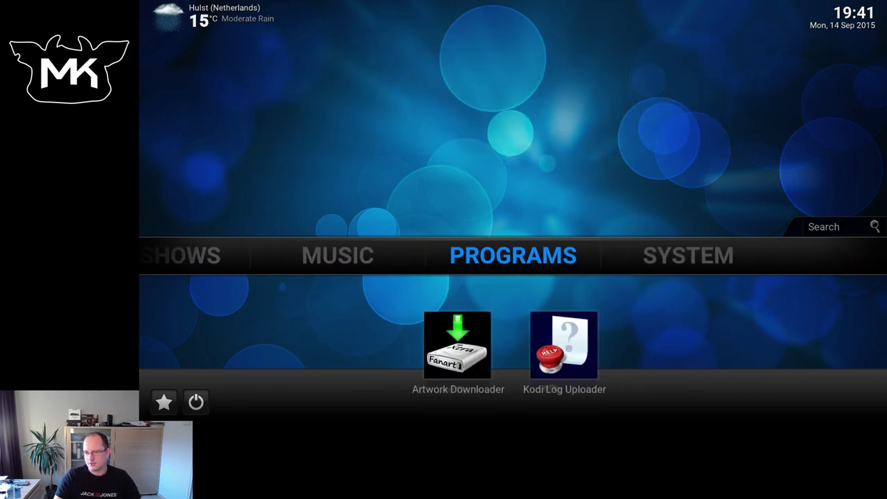
key("Right")
key("Return")
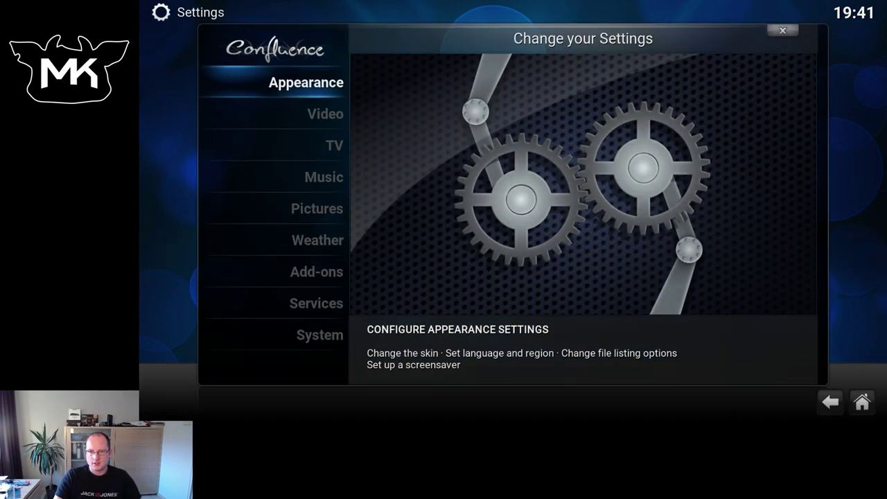
key("Return")
key("Right")
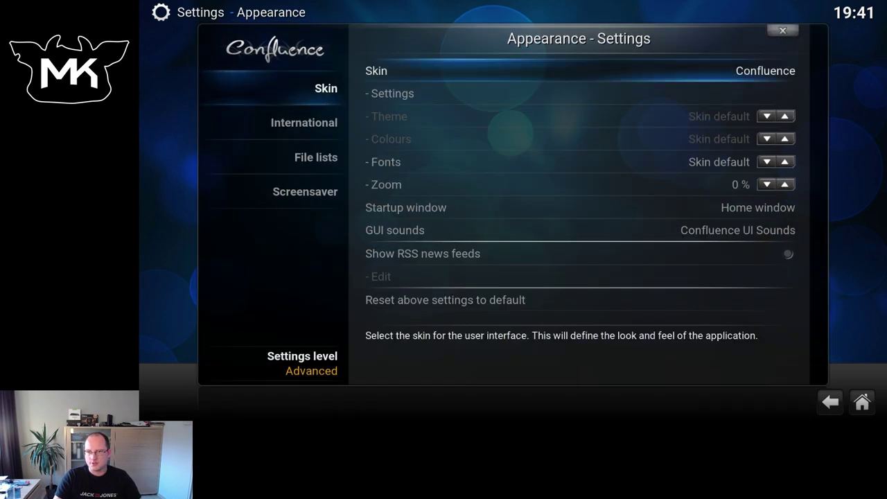
key("Return")
key("Down")
Choose Get more... and install the Chroma skin from the downloadable skins.
key("Right")
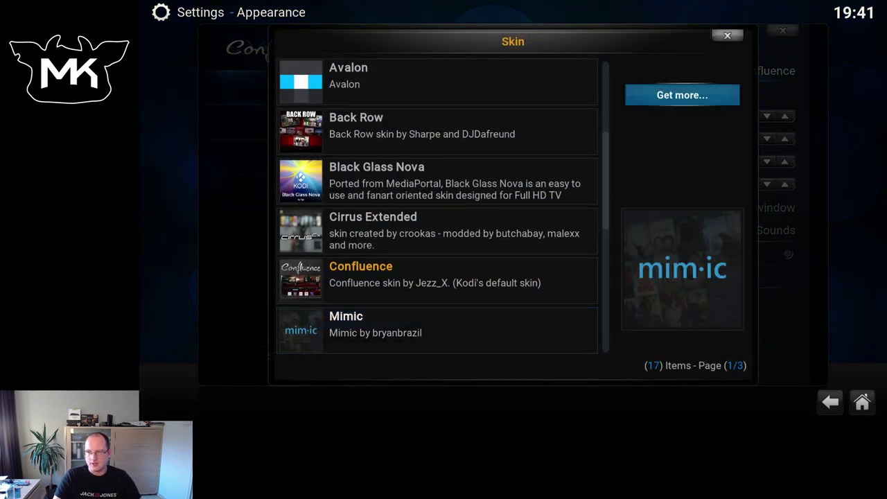
key("Return")
key("Down")
key("Down")
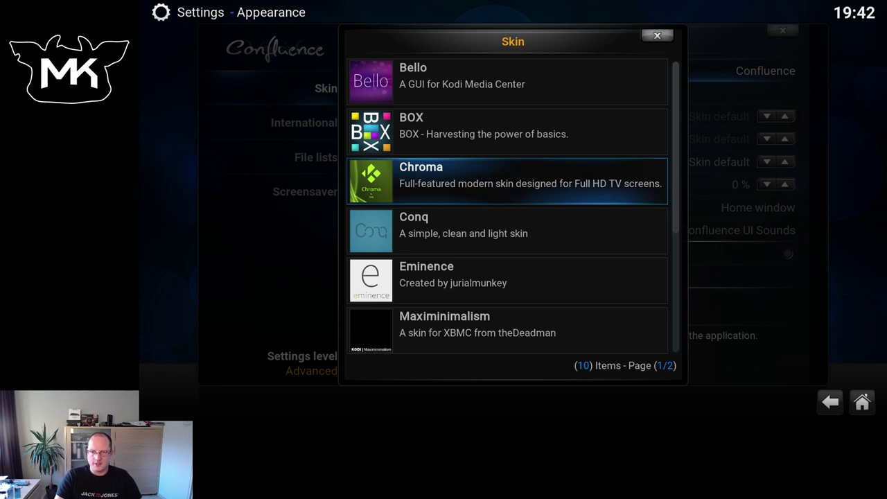
key("Return")
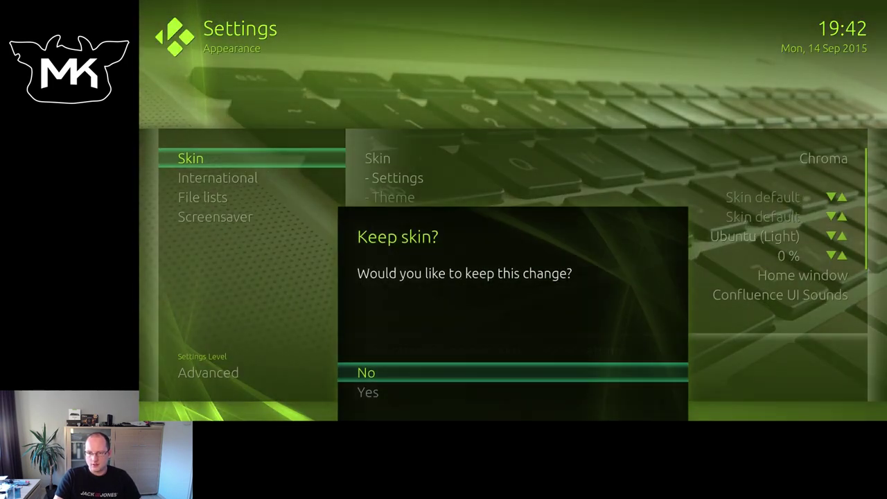
Keep the Chroma skin and open its skin settings.
key("Down")
key("Return")
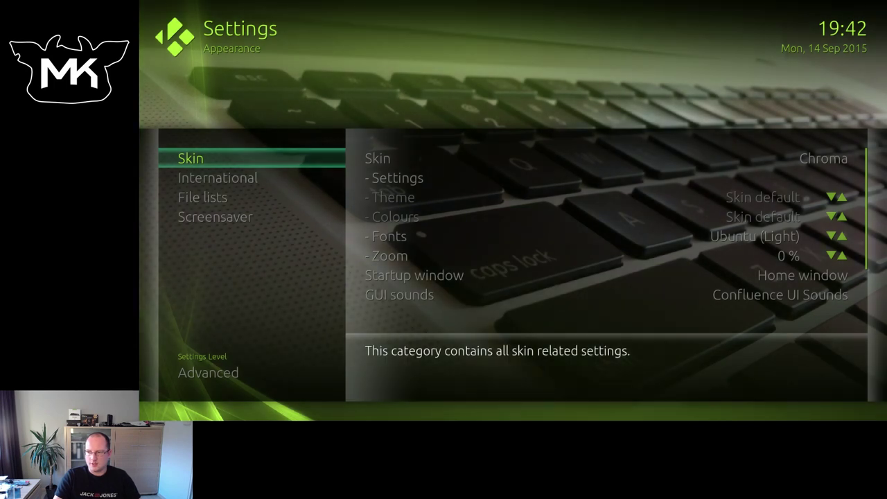
key("Right")
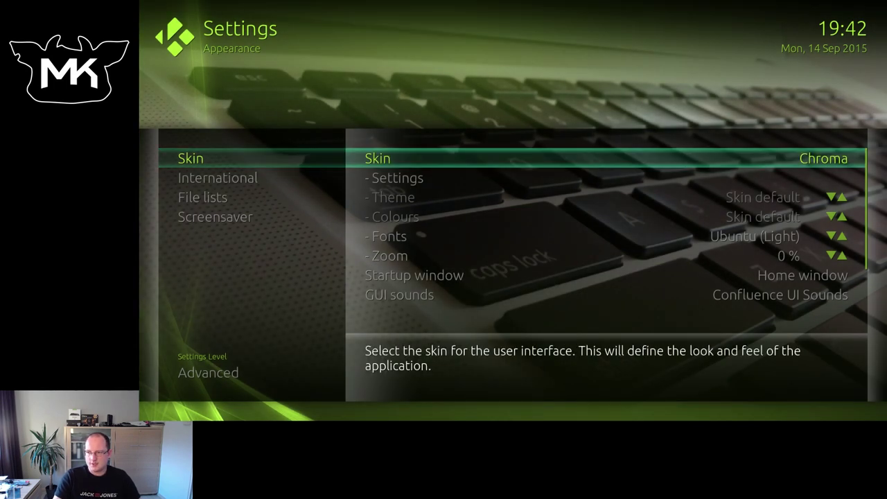
key("Down")
key("Return")
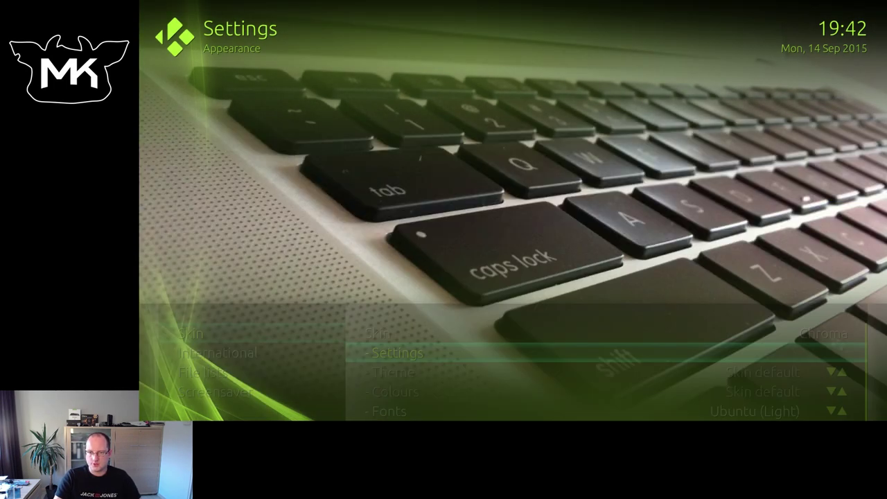
Browse the General, Home and Playback sections of Chroma's settings.
key("Right")
key("Down")
key("Down")
key("Down")
key("Down")
key("Down")
key("Down")
key("Down")
key("Down")
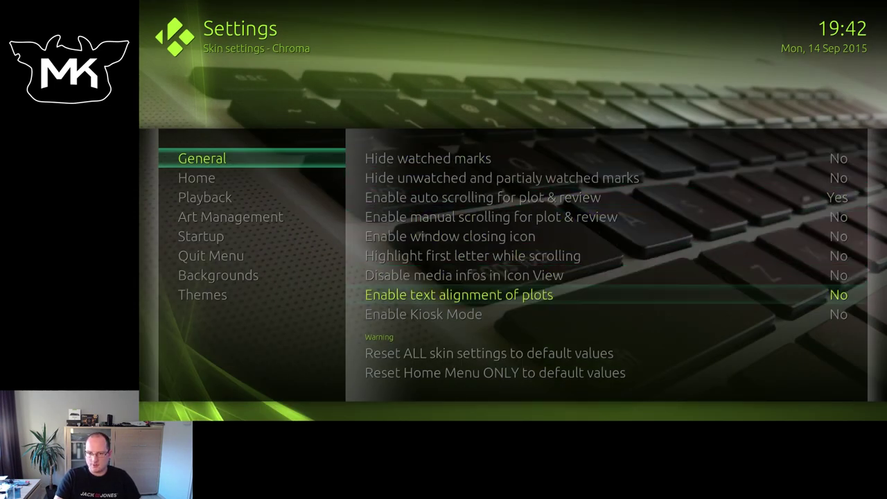
key("Up")
key("Left")
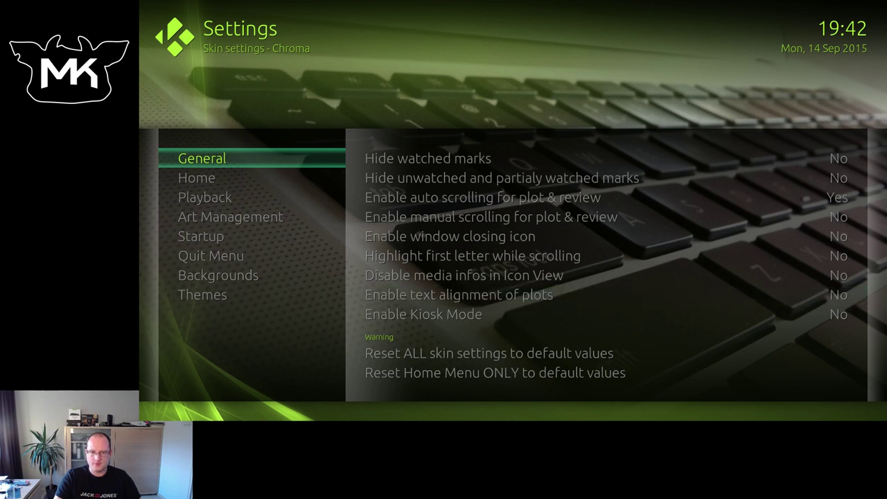
key("Down")
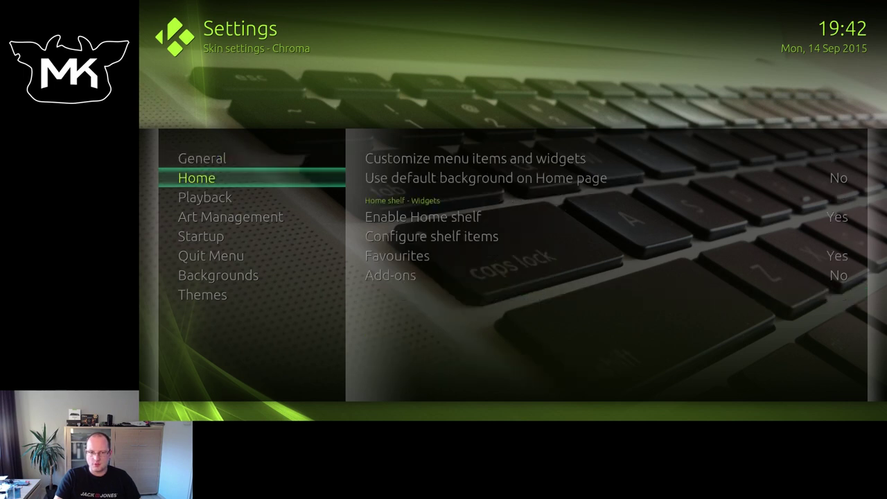
key("Down")
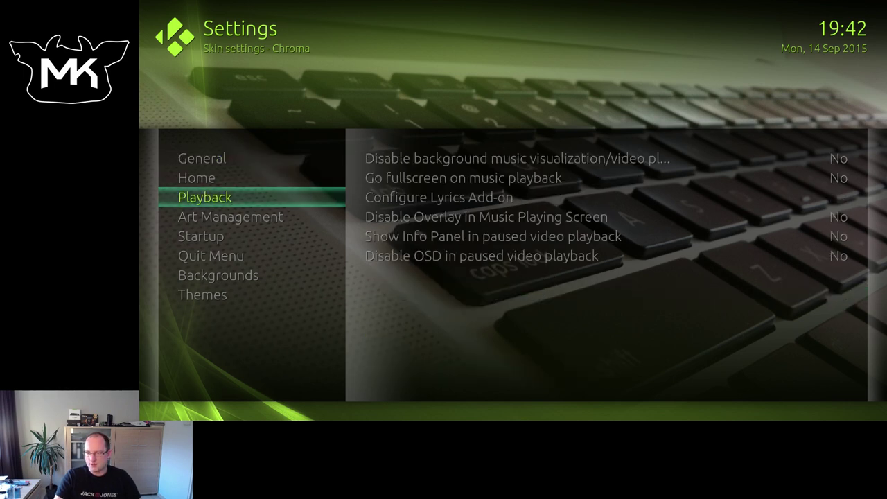
key("Down")
key("Down")
Review Art Management options such as Enable Extra Fanart and Enable Clear Logo.
key("Up")
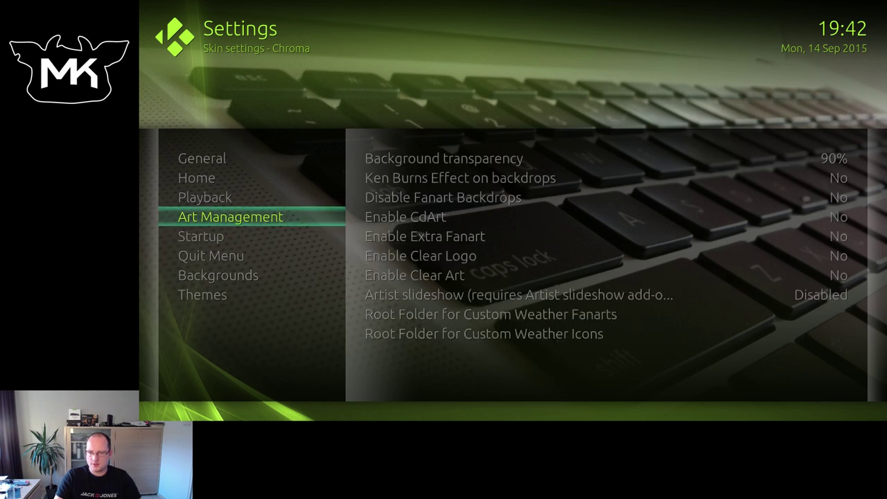
key("Right")
key("Down")
key("Down")
key("Down")
key("Down")
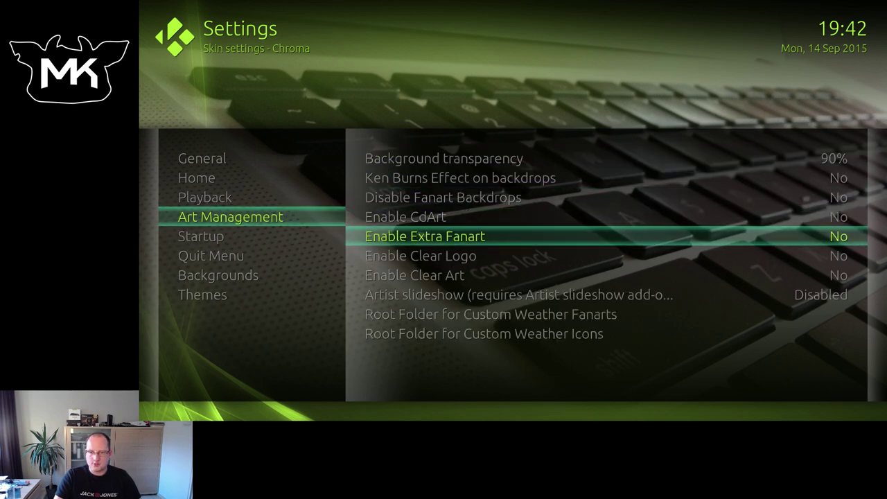
key("Down")
key("Up")
Look at the Startup section and its Fast start option.
key("Left")
key("Down")
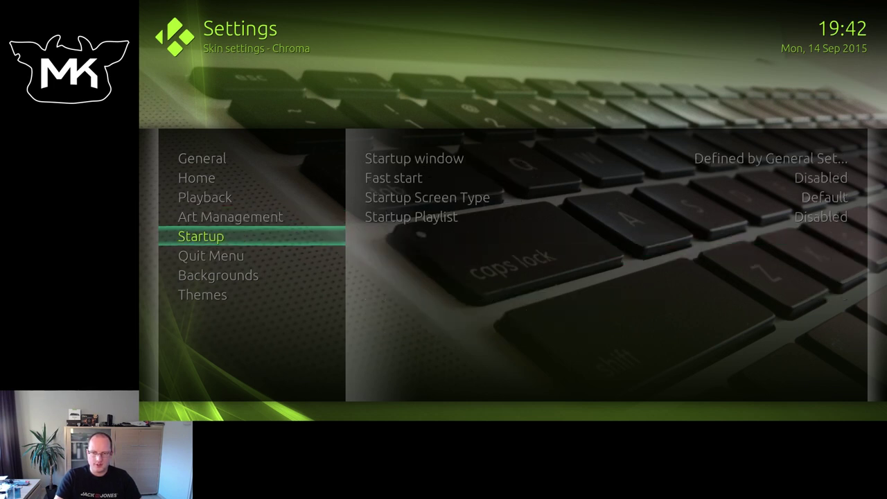
key("Right")
key("Down")
key("Left")
Browse the Quit Menu options, then move on to Backgrounds.
key("Down")
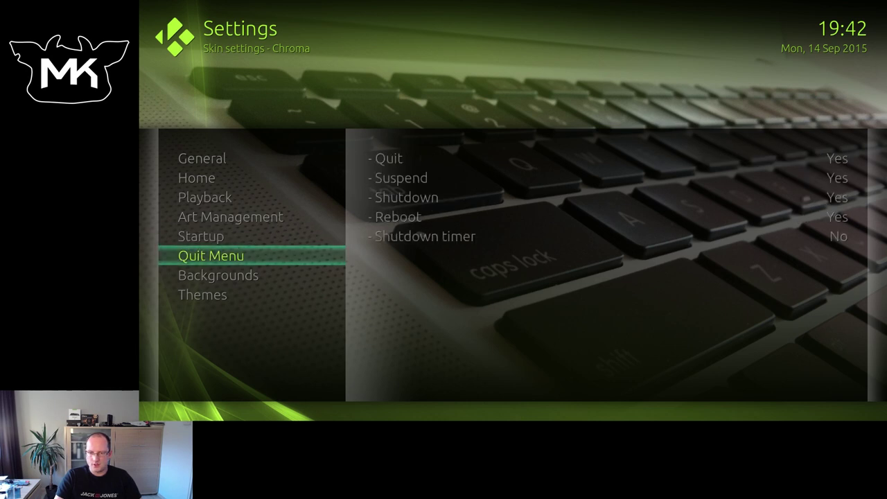
key("Right")
key("Down")
key("Down")
key("Down")
key("Down")
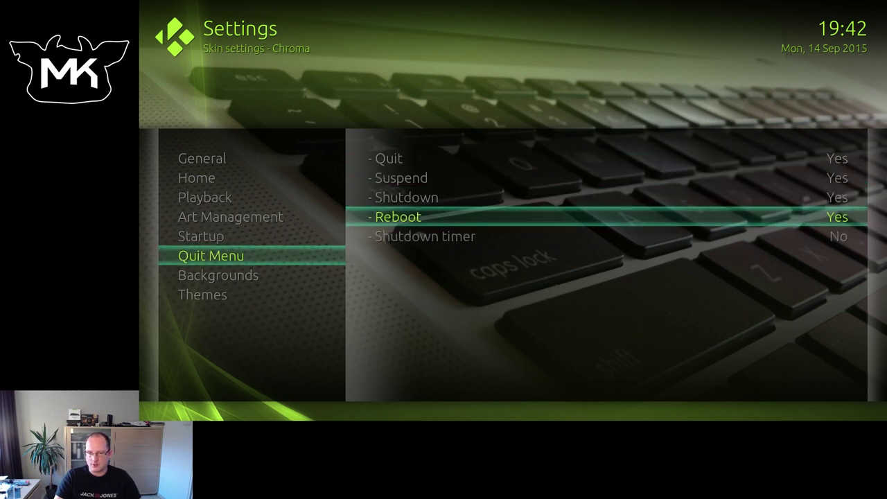
key("Up")
key("Up")
key("Up")
key("Left")
key("Down")
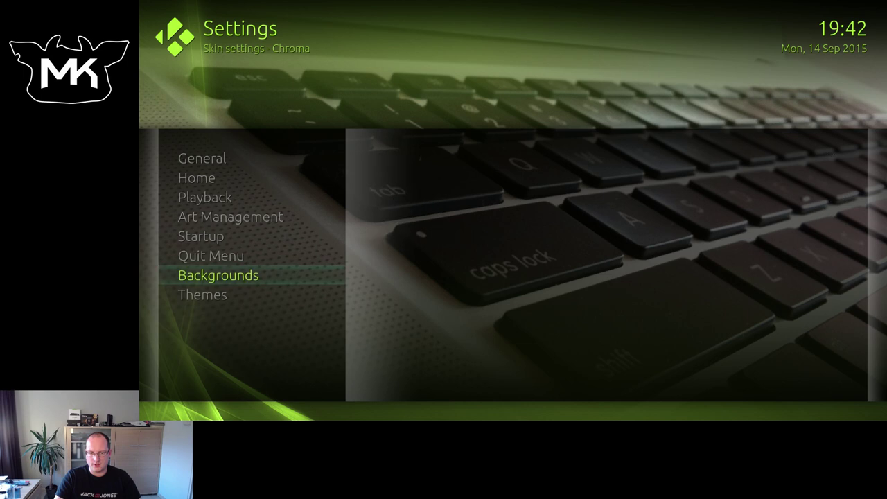
Preview the Green, Amber, Fuchsia and Indigo themes and apply Indigo.
key("Down")
key("Down")
key("Down")
key("Down")
key("Down")
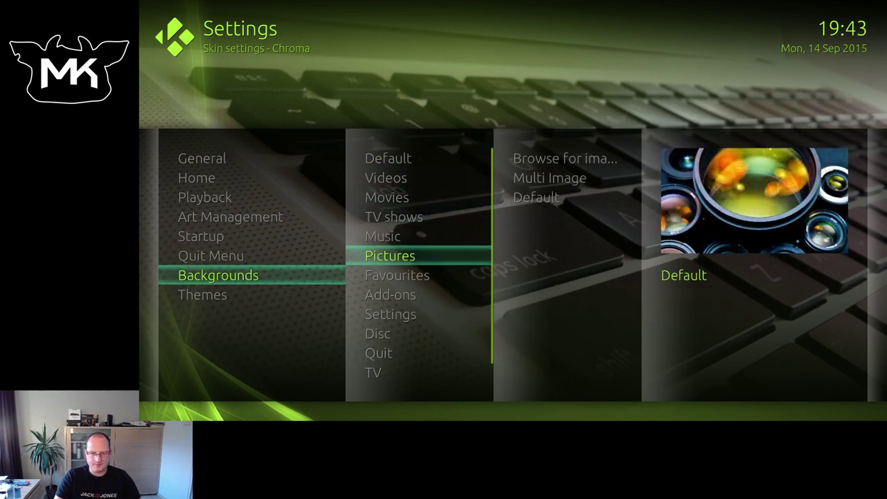
key("Left")
key("Down")
key("Right")
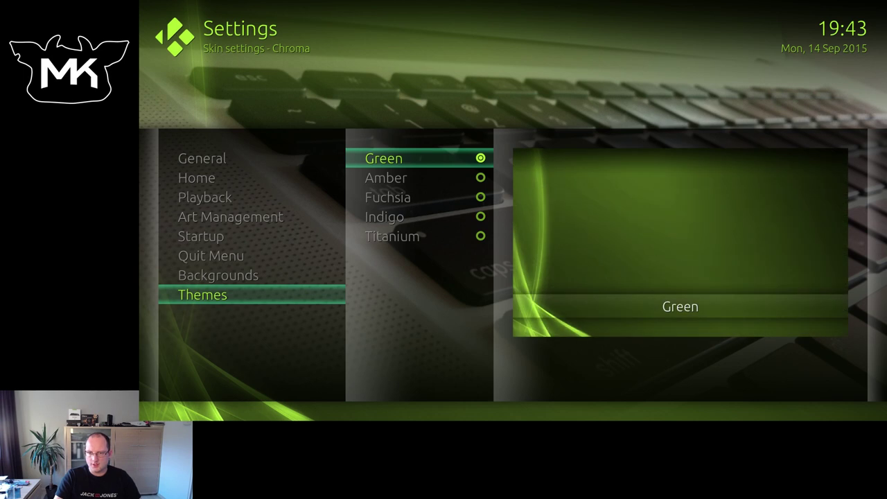
key("Down")
key("Down")
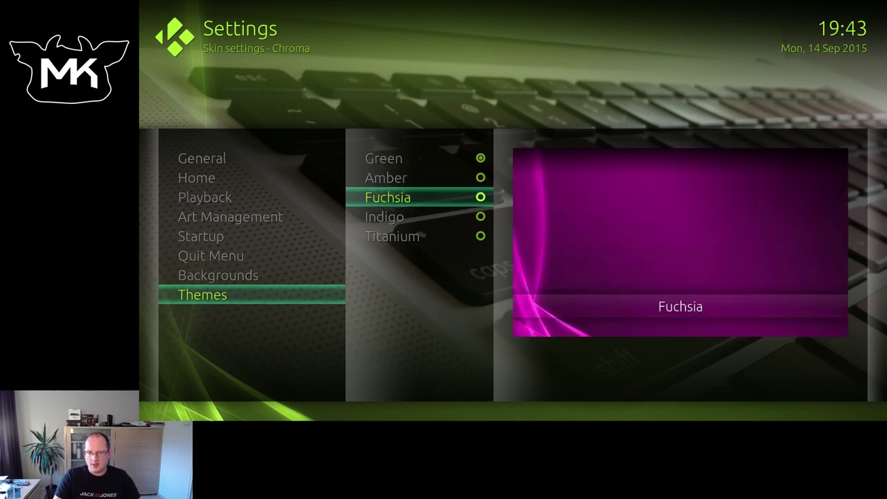
key("Down")
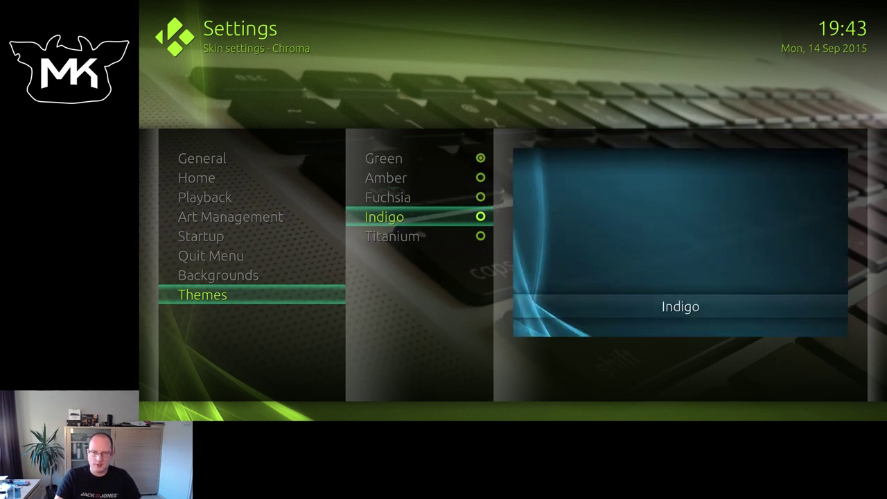
key("Up")
key("Up")
key("Up")
key("Down")
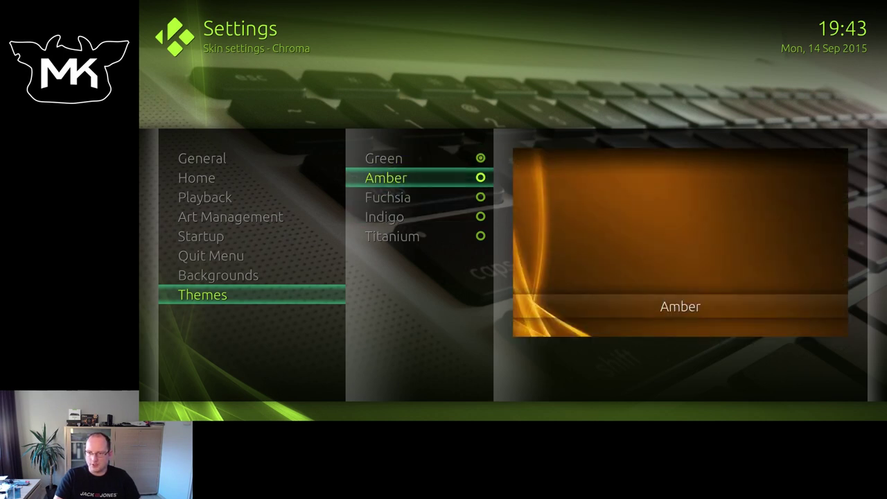
key("Down")
key("Down")
key("Down")
key("Up")
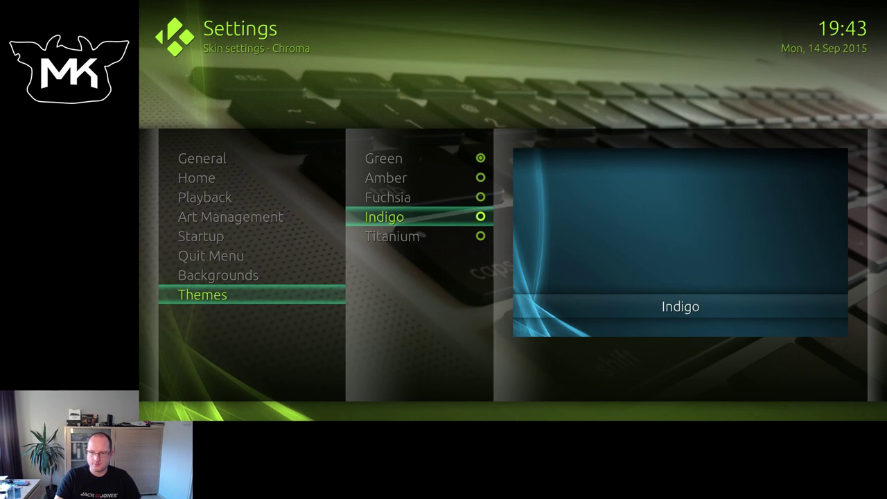
key("Return")
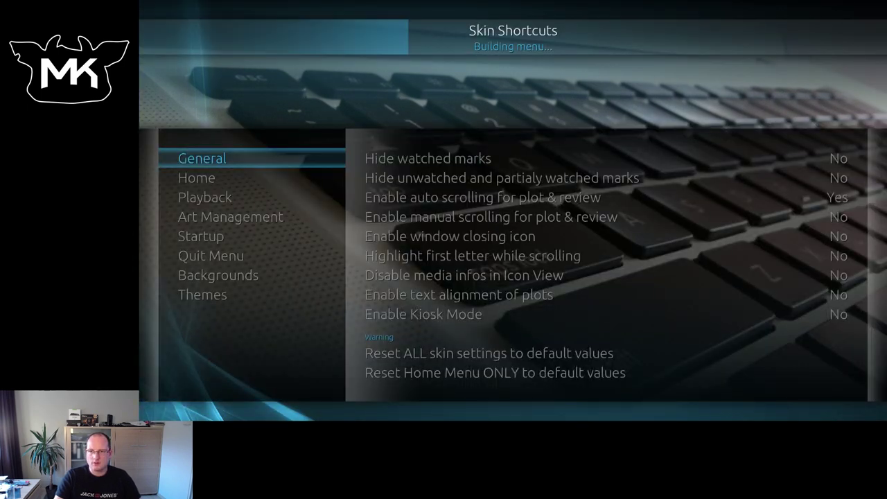
Leave the Chroma and Appearance settings and return to the home menu.
key("Right")
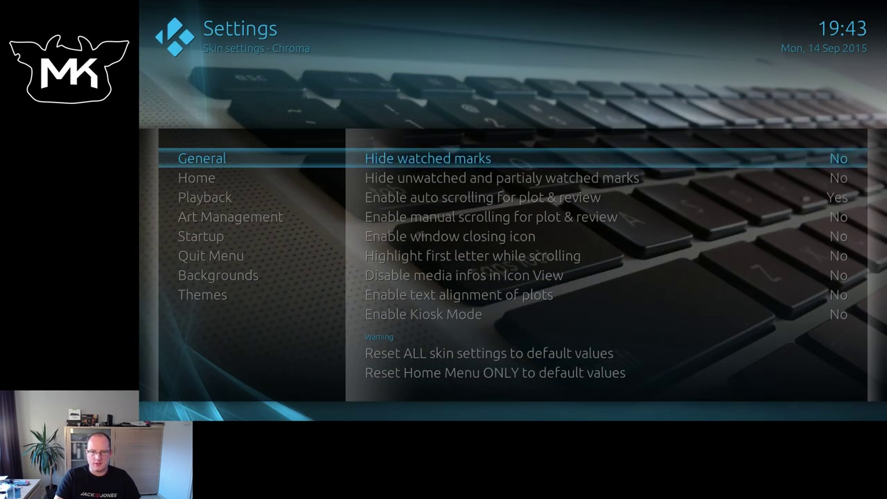
key("Escape")
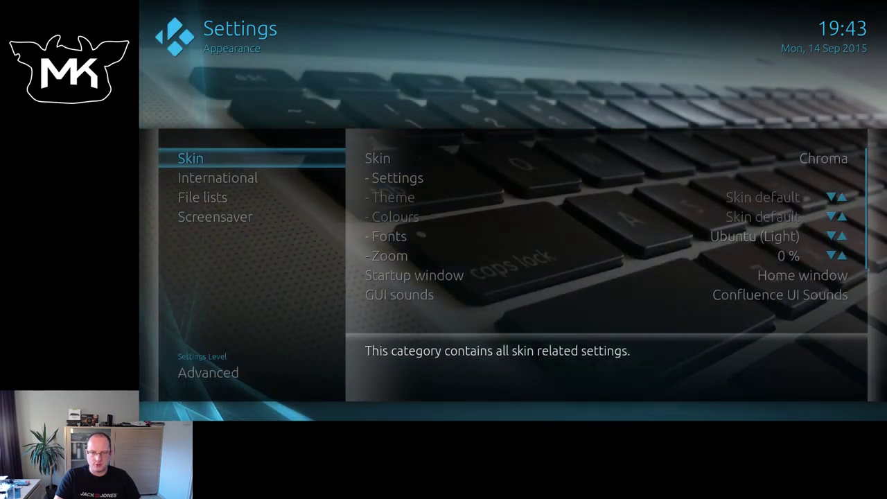
key("Down")
key("Right")
key("Escape")
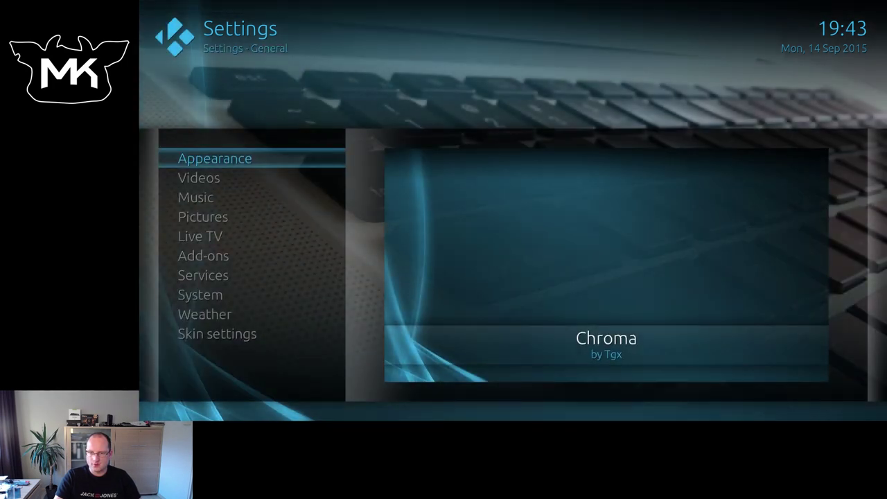
key("Down")
key("Down")
key("Down")
key("Down")
key("Down")
key("Down")
key("Down")
key("Down")
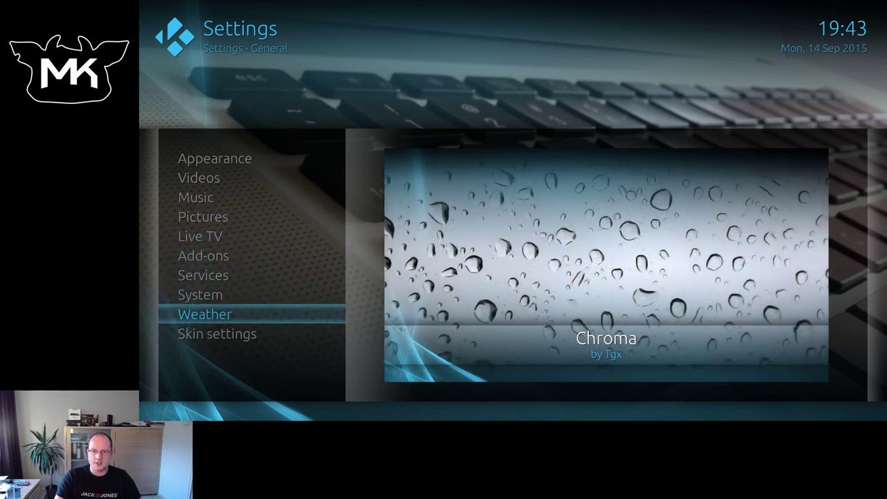
key("Up")
key("Up")
key("Up")
key("Up")
key("Up")
key("Up")
key("Up")
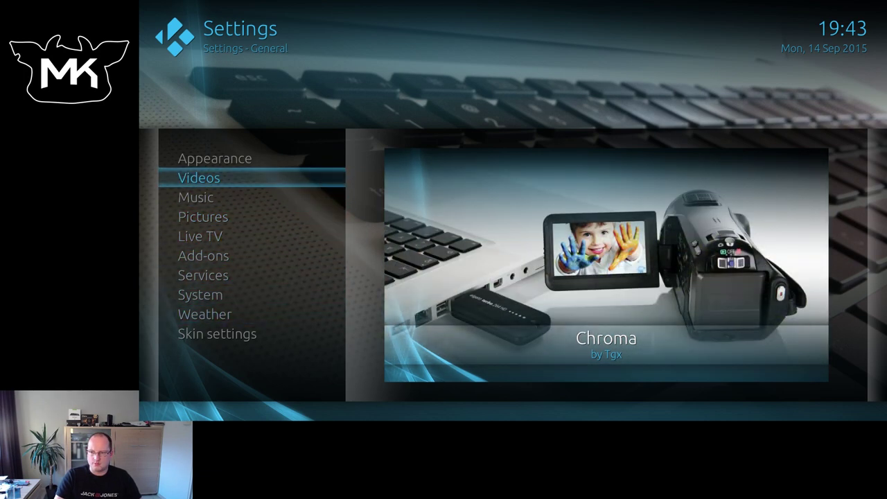
key("Escape")
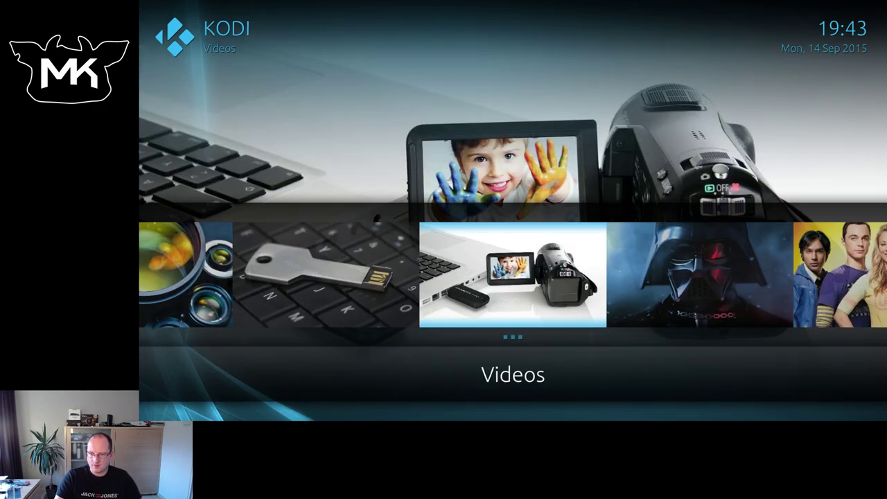
Open the Weather forecast for Hulst from the home menu.
key("Right")
key("Right")
key("Right")
key("Right")
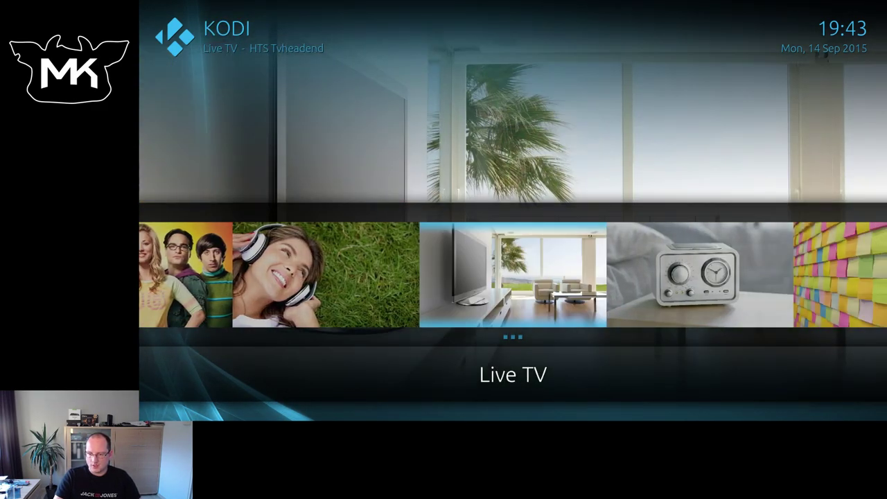
key("Right")
key("Right")
key("Right")
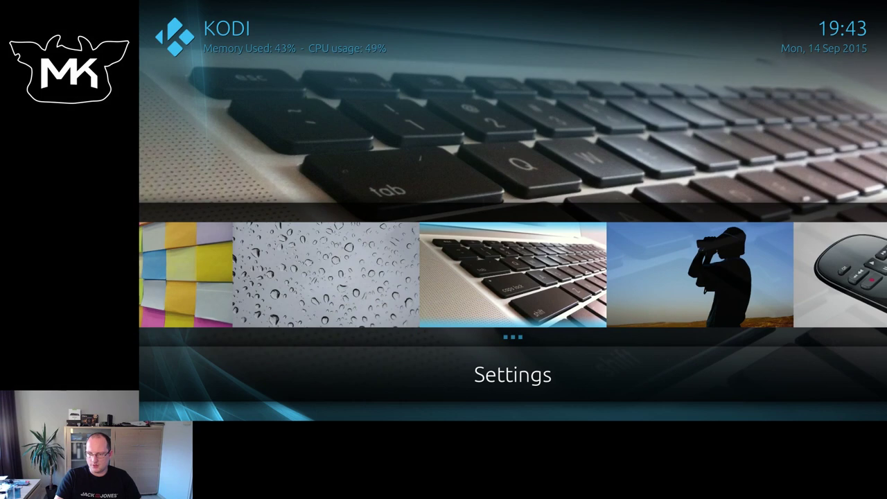
key("Right")
key("Right")
key("Left")
key("Left")
key("Left")
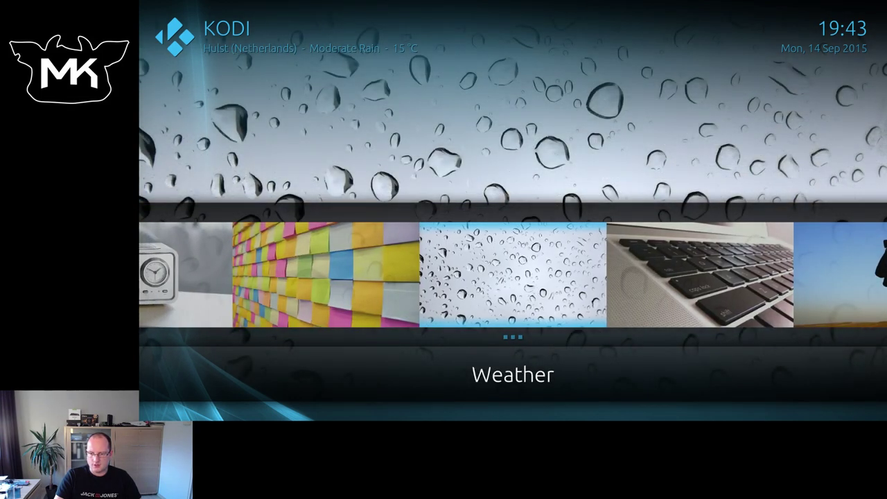
key("Return")
key("Down")
Check the Mon and Wed forecasts, then switch to the 36 Hour Forecast view.
key("Down")
key("Up")
key("Up")
key("Down")
key("Up")
key("Left")
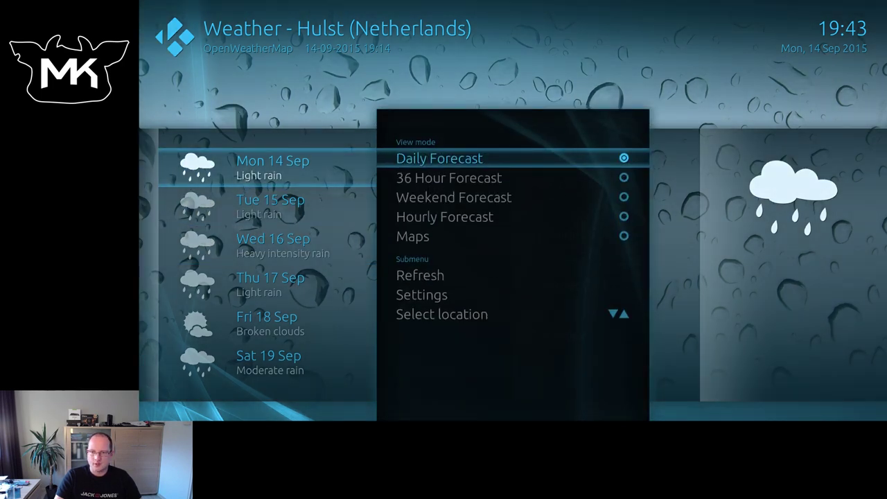
key("Down")
key("Return")
Try the Weekend Forecast, Hourly Forecast and Maps weather views.
key("Down")
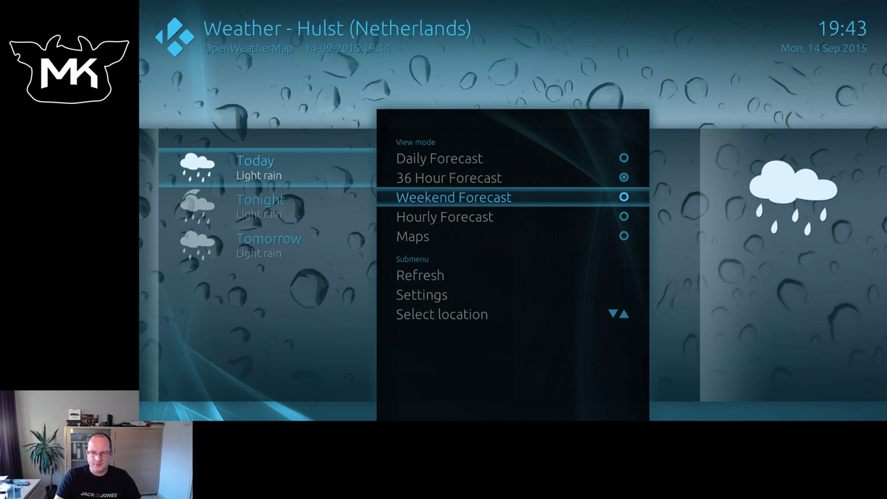
key("Return")
key("Down")
key("Return")
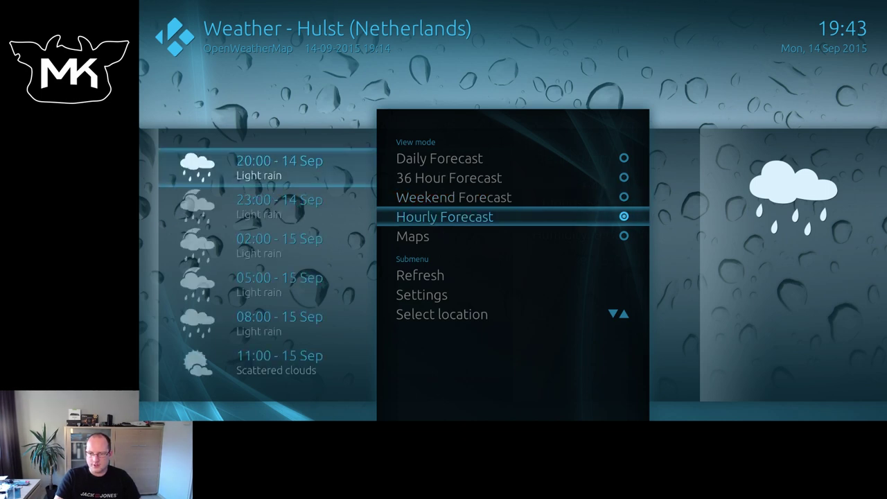
key("Down")
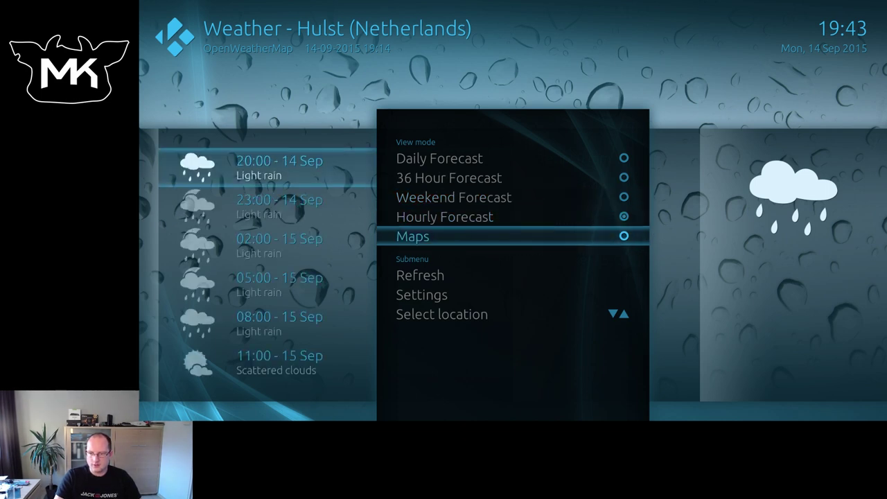
key("Return")
View the full precipitation map, then return to the Daily Forecast view.
key("Right")
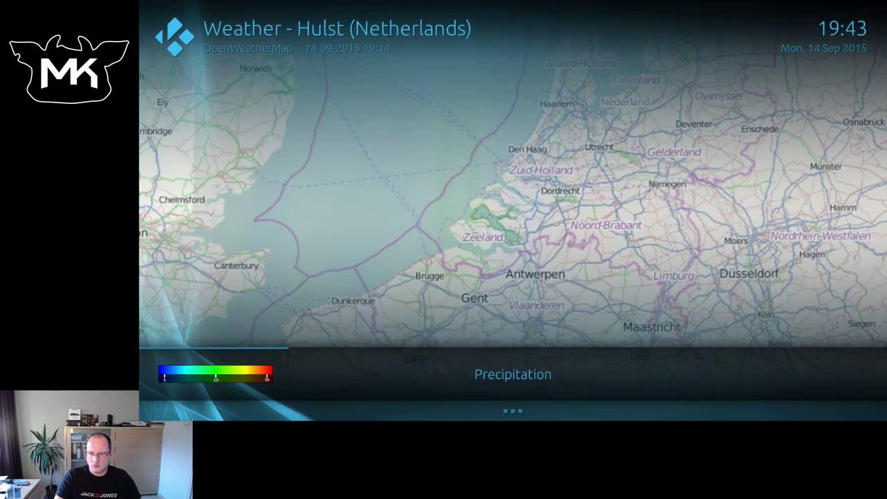
key("Left")
key("Up")
key("Down")
key("Down")
key("Down")
key("Down")
key("Up")
key("Up")
key("Up")
key("Up")
key("Up")
key("Up")
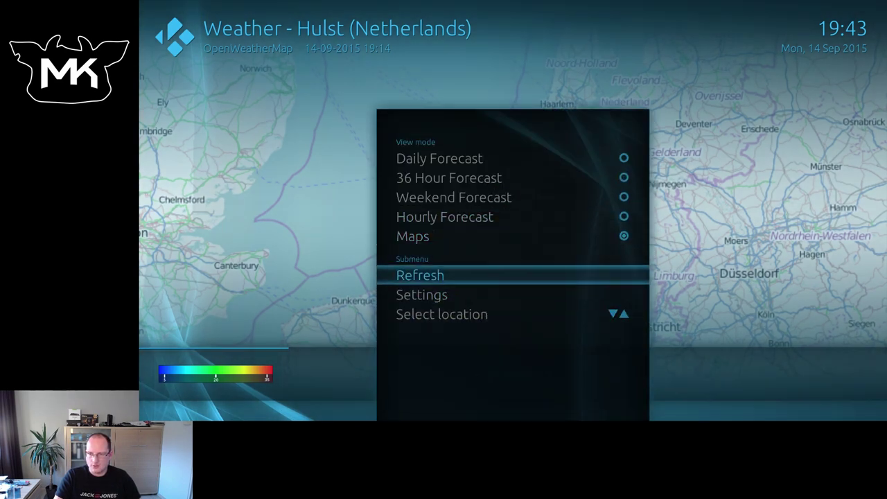
key("Return")
key("Up")
key("Return")
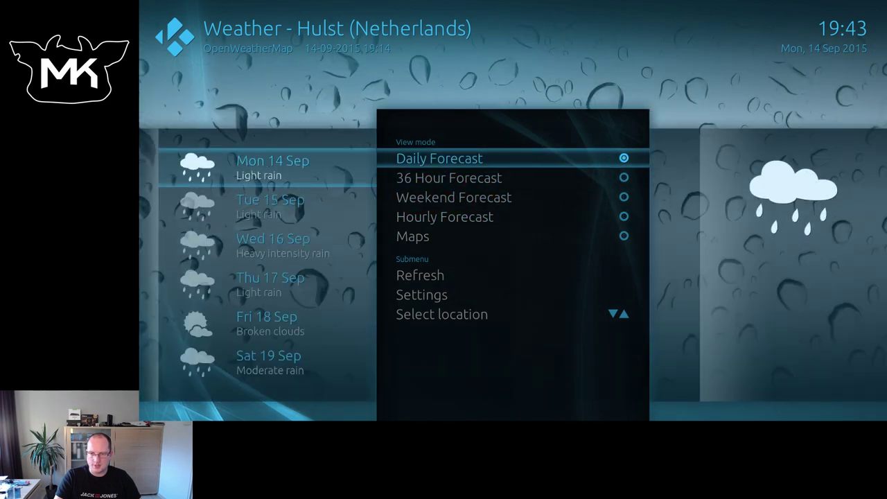
Scroll the daily forecast to Tue 22 Sep and go back to the home menu.
key("Right")
key("Down")
key("Down")
key("Down")
key("Down")
key("Down")
key("Down")
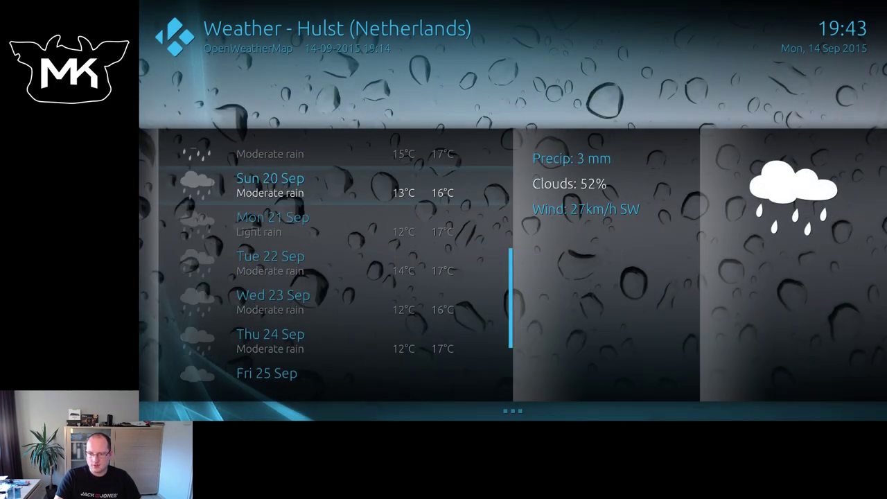
key("Down")
key("Down")
key("Right")
key("Left")
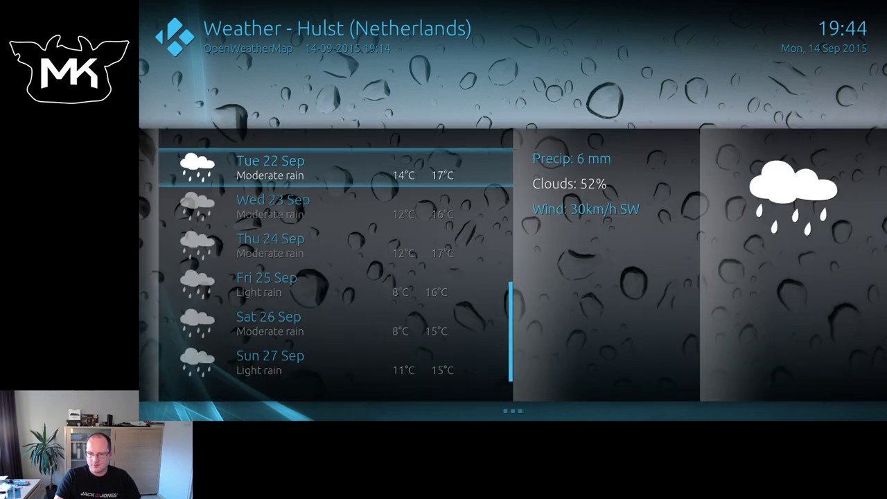
key("Escape")
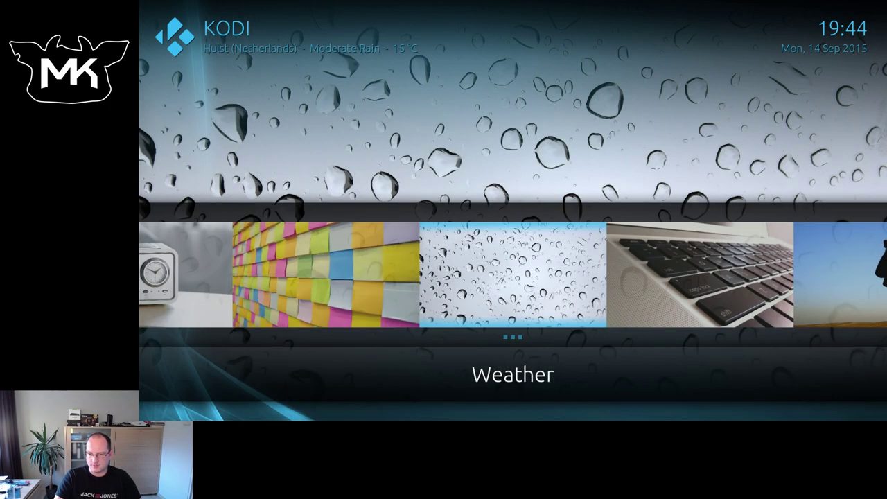
key("Left")
Open Live TV's 13-channel list and switch it to the Timeline guide.
key("Left")
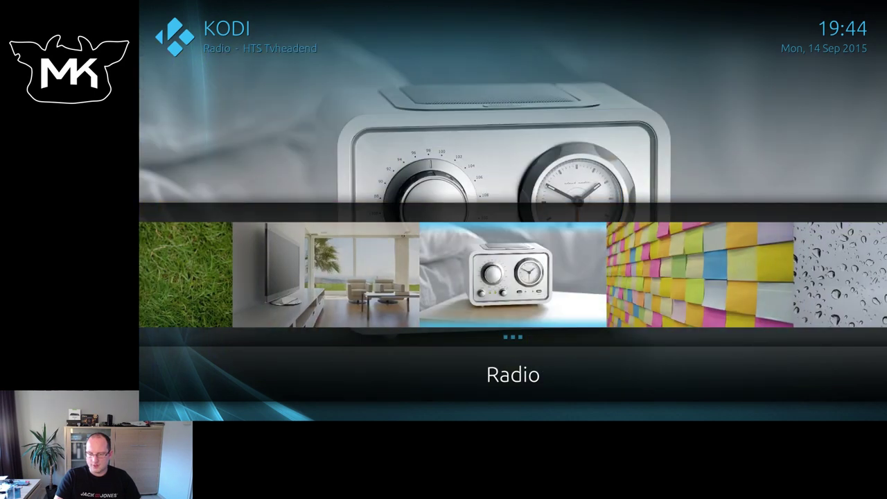
key("Left")
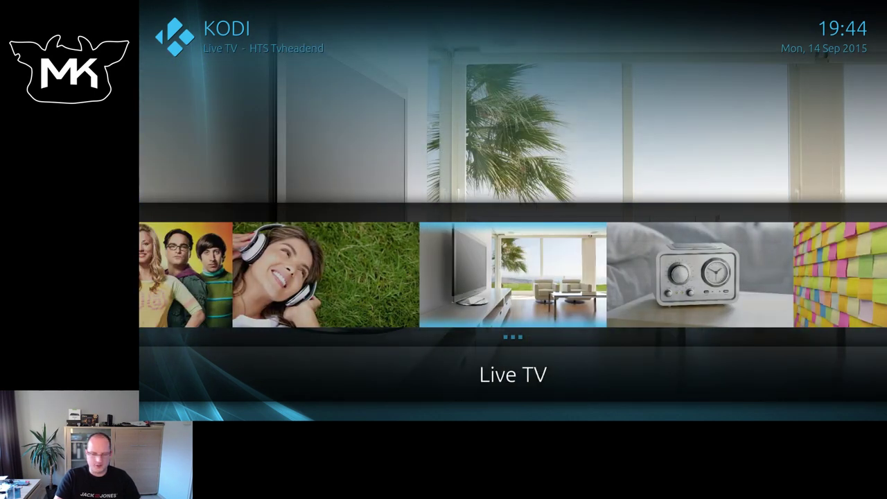
key("Return")
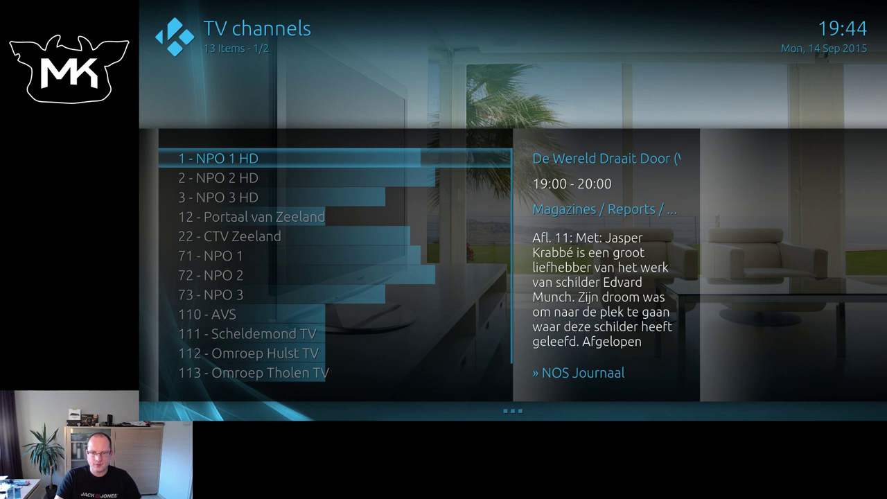
key("Down")
key("Down")
key("Down")
key("Down")
key("Down")
key("Down")
key("Down")
key("Down")
key("Down")
key("Down")
key("Down")
key("Up")
key("Up")
key("Up")
key("Up")
key("Up")
key("Up")
key("Up")
key("Up")
key("Up")
key("Left")
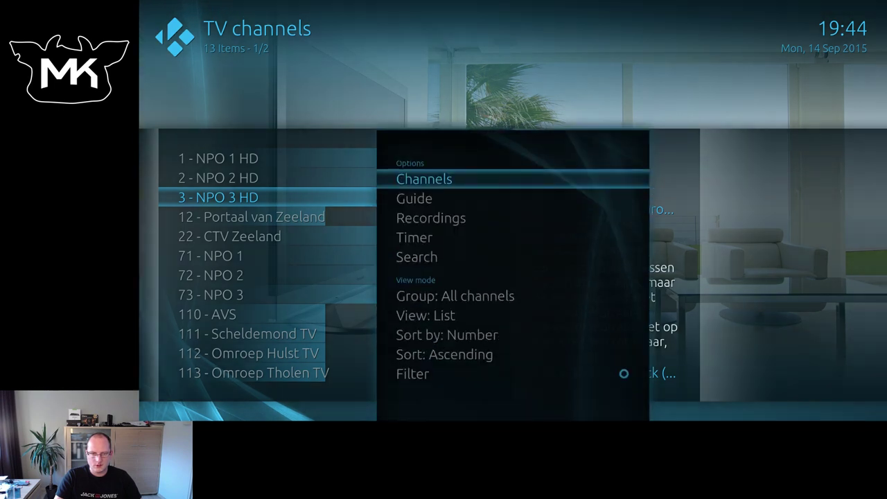
key("Down")
key("Return")
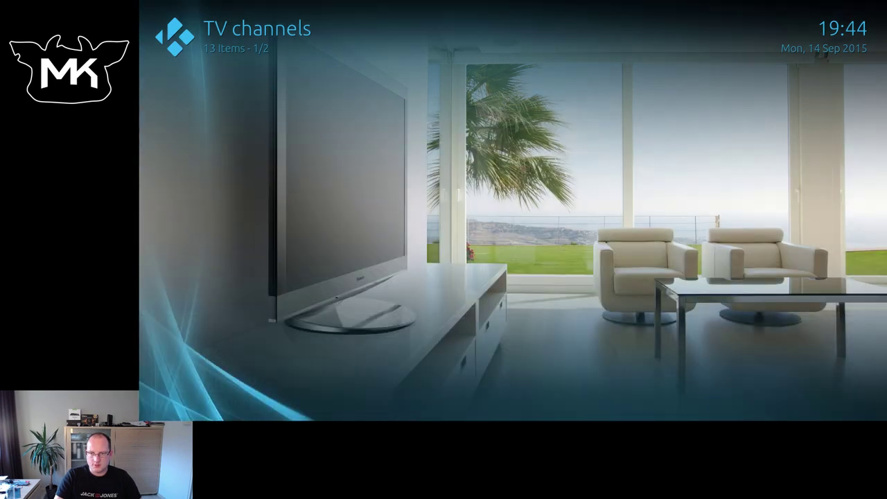
Browse the guide's NPO 1, 2 and 3 HD programmes, then return to the channel list.
key("Down")
key("Down")
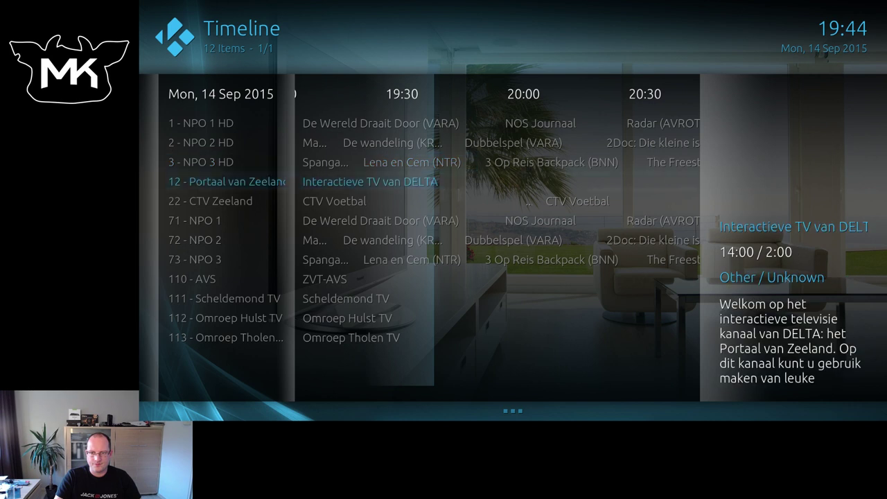
key("Up")
key("Right")
key("Right")
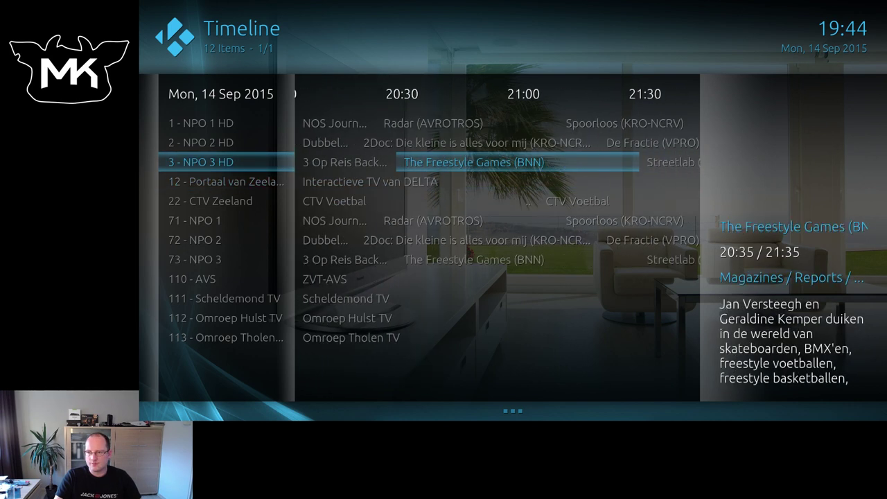
key("Right")
key("Left")
key("Left")
key("Up")
key("Right")
key("Left")
key("Up")
key("Left")
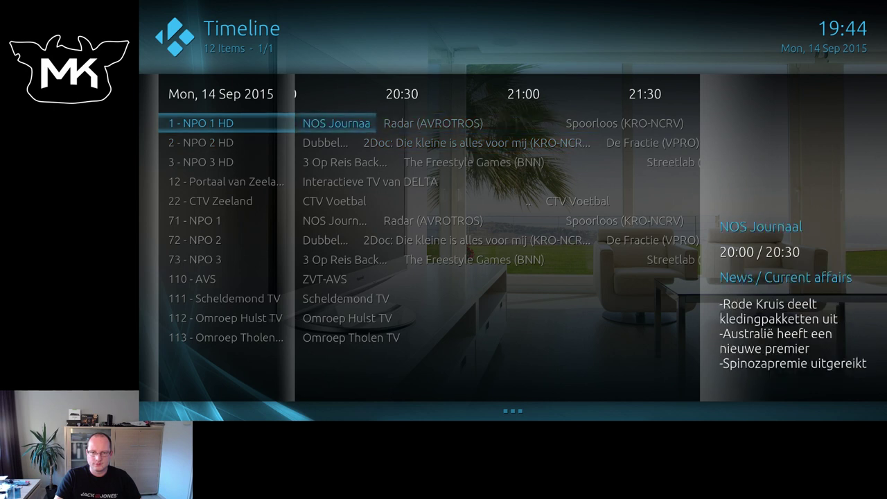
key("Left")
key("Up")
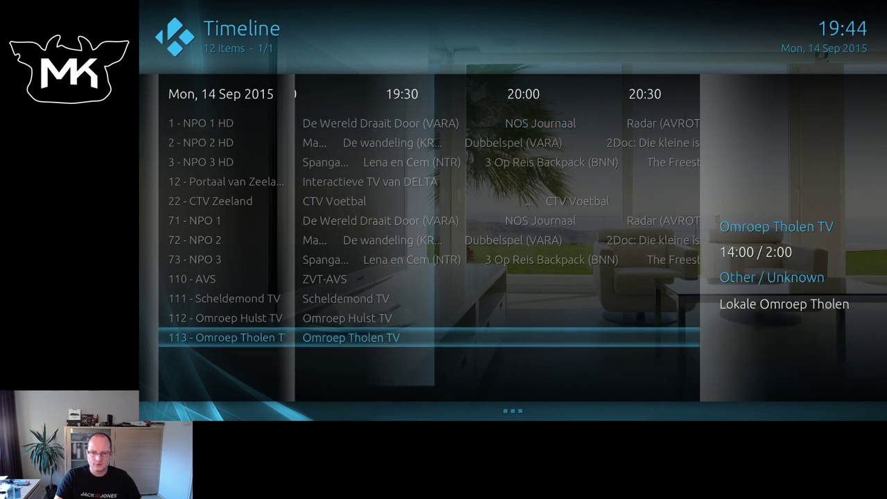
key("BackSpace")
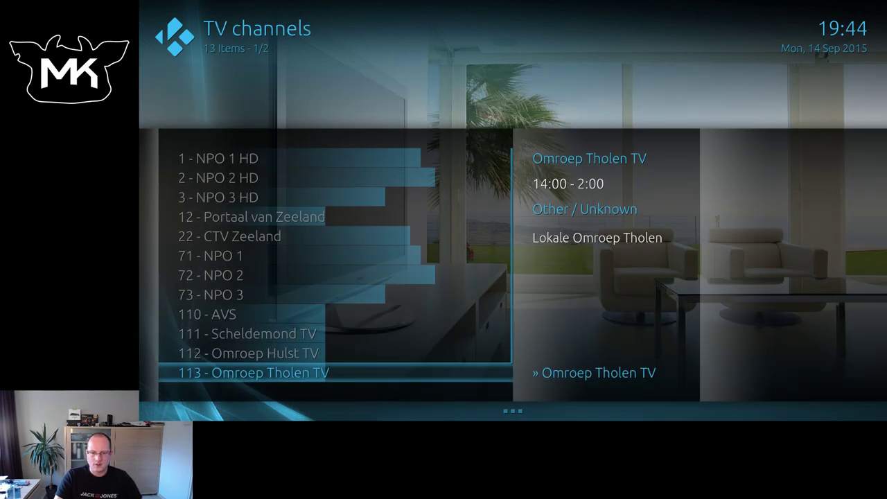
Look over the channel list options, then start playing 1 - NPO 1 HD.
key("Left")
key("Down")
key("Down")
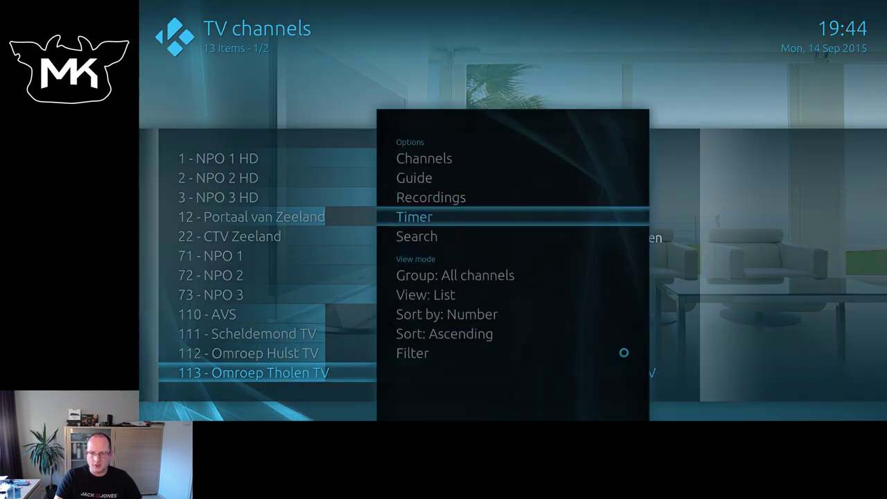
key("Down")
key("Right")
key("Up")
key("Up")
key("Up")
key("Up")
key("Up")
key("Up")
key("Up")
key("Up")
key("Up")
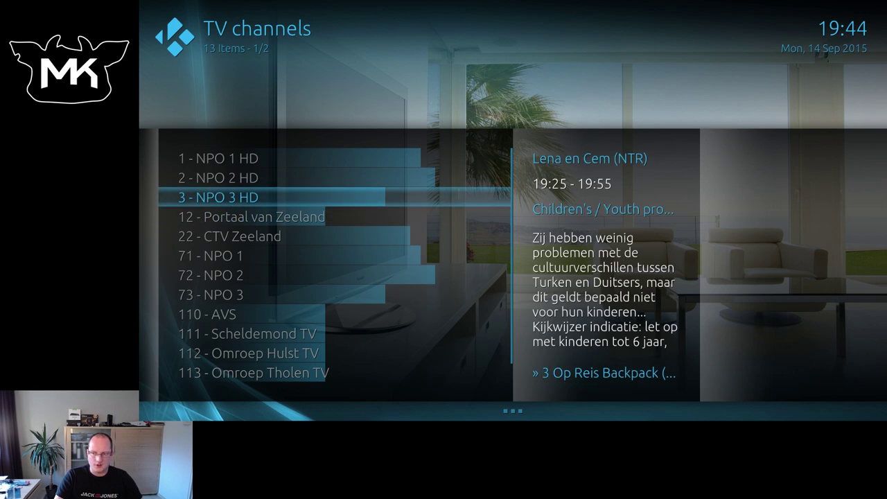
key("Up")
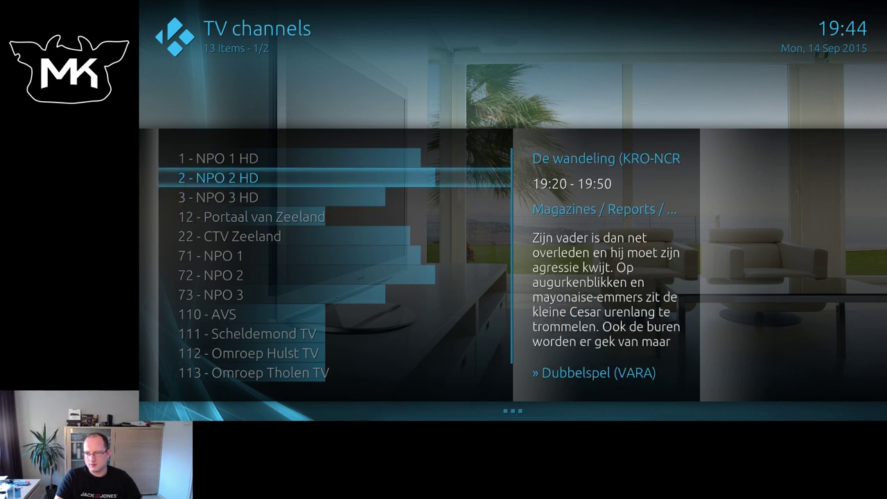
key("Up")
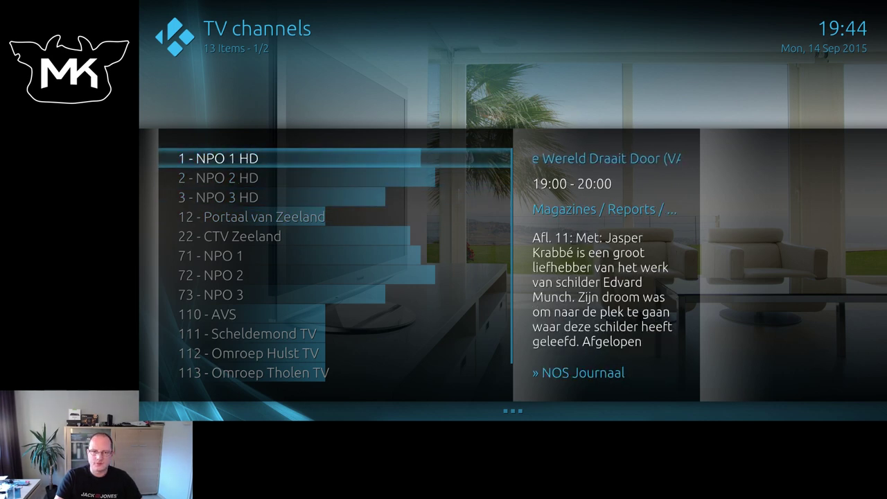
key("Return")
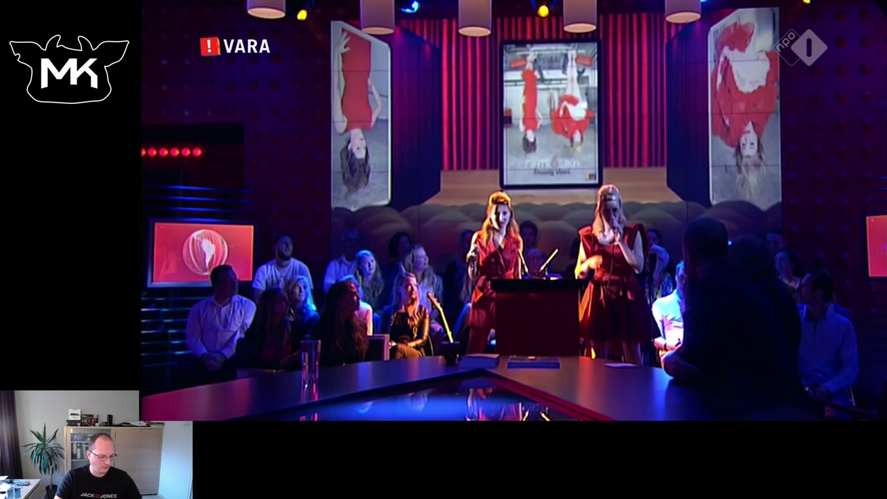
View the NPO 1 HD programme info, stop live TV and return to the home menu.
key("i")
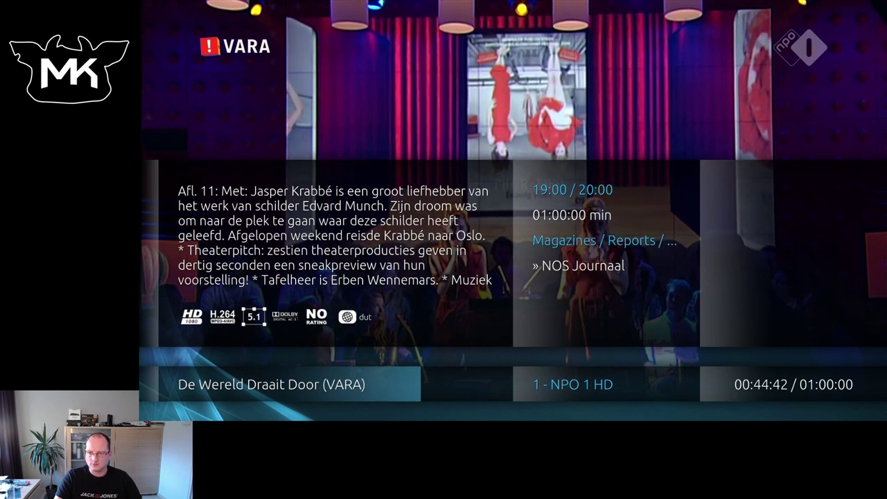
key("i")
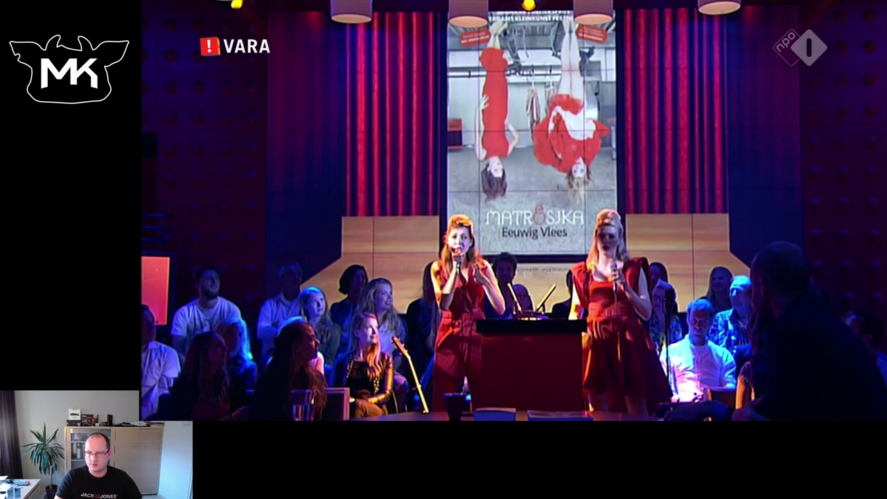
key("x")
key("Escape")
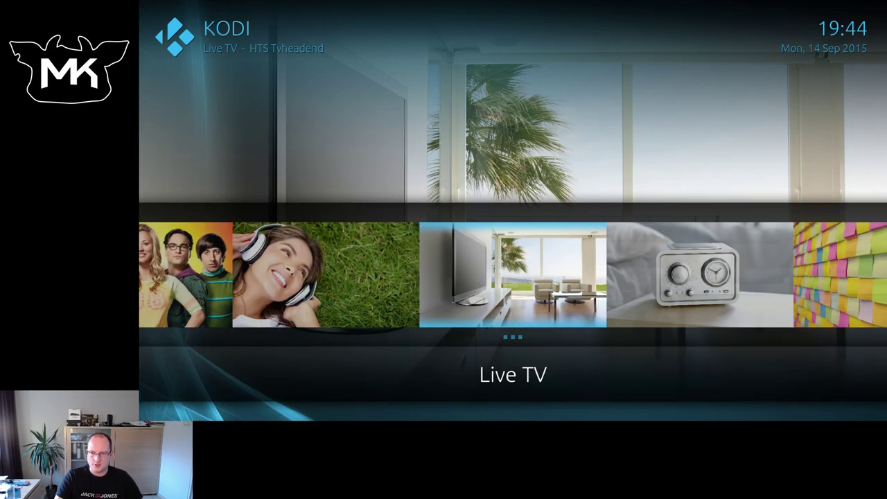
key("Left")
Open the Music library's Albums list.
key("Return")
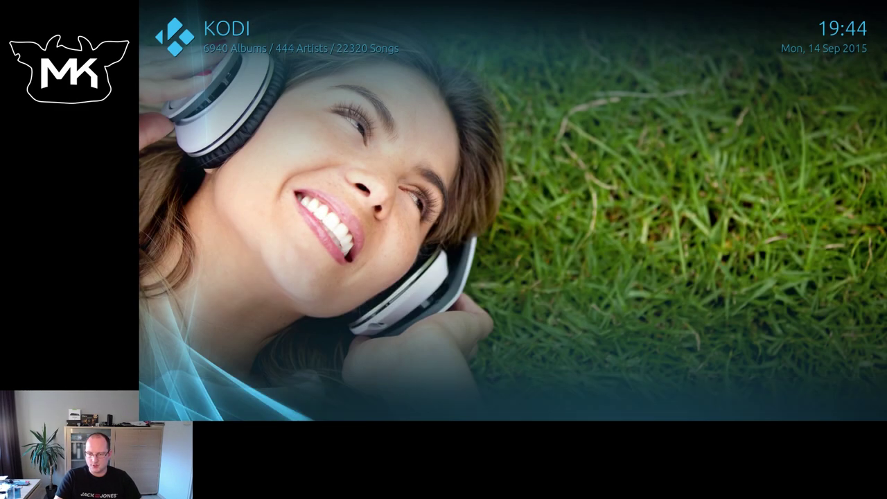
key("Down")
key("Down")
key("Down")
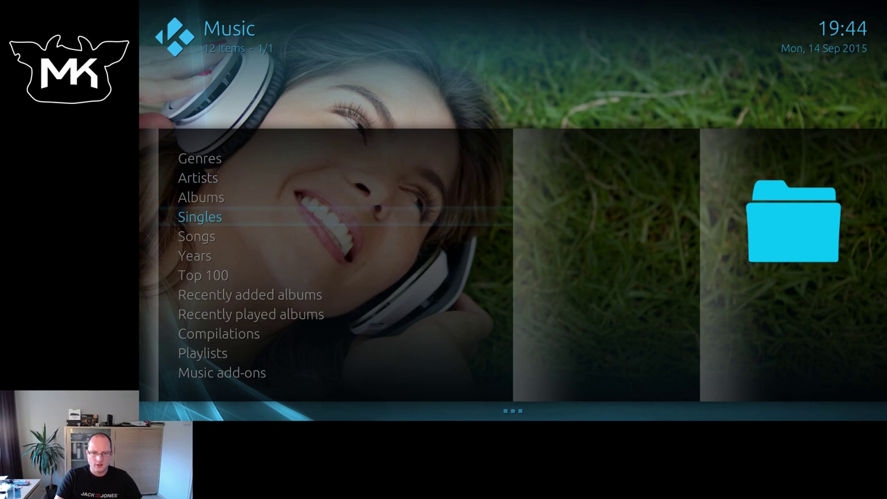
key("Left")
key("Escape")
key("Up")
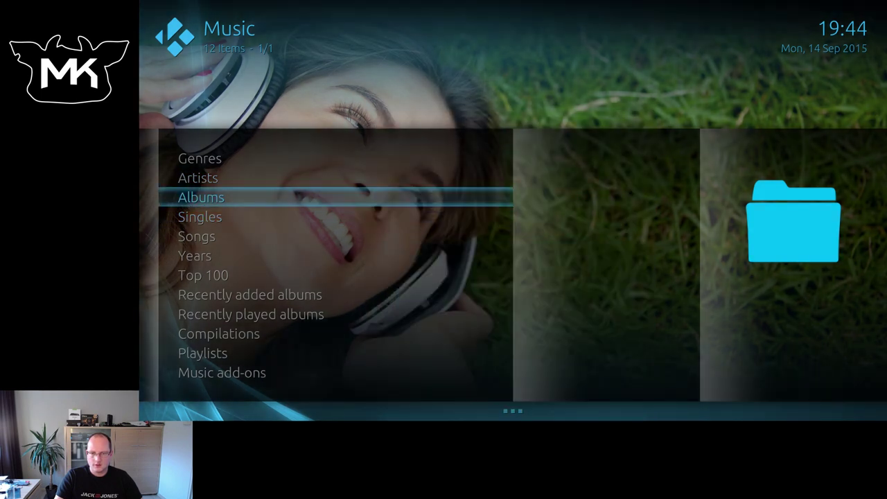
key("Return")
Switch the 447-album list from List to Panel view.
key("Down")
key("Down")
key("Down")
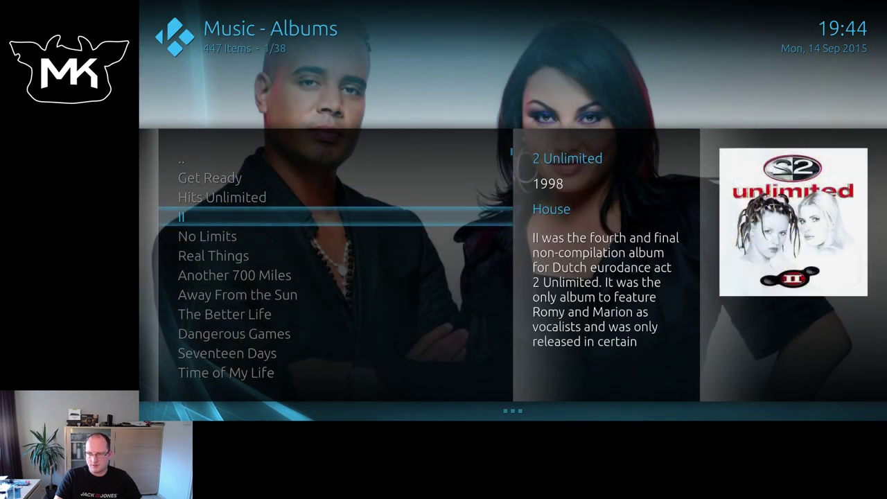
key("Down")
key("Left")
key("Down")
key("Up")
key("Return")
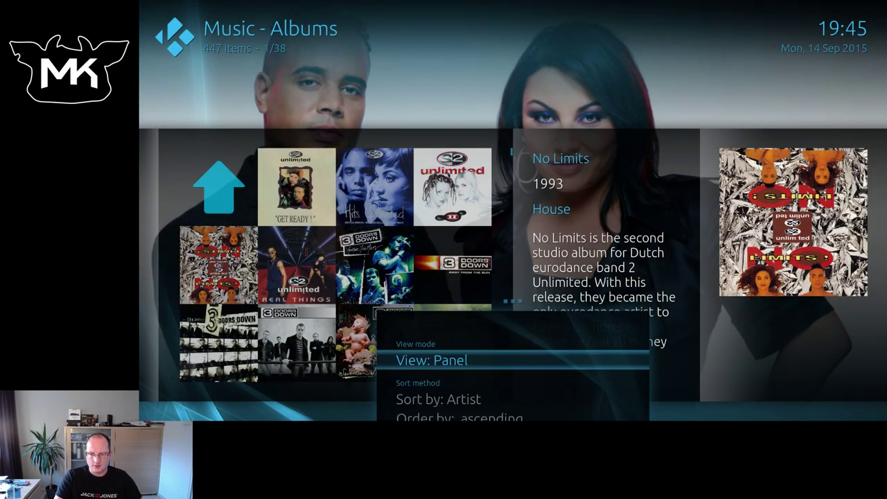
Switch the albums to the Cover Wrap view and page ahead through the covers.
key("Return")
key("Escape")
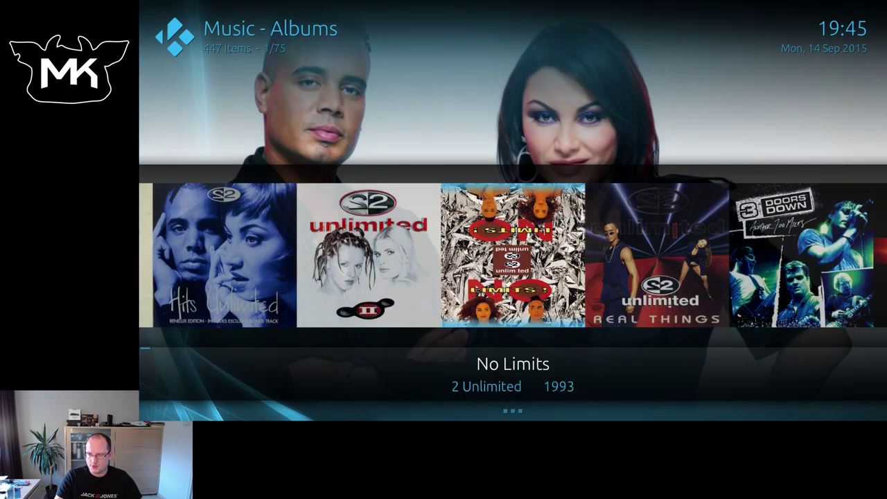
key("Page_Down")
key("Right")
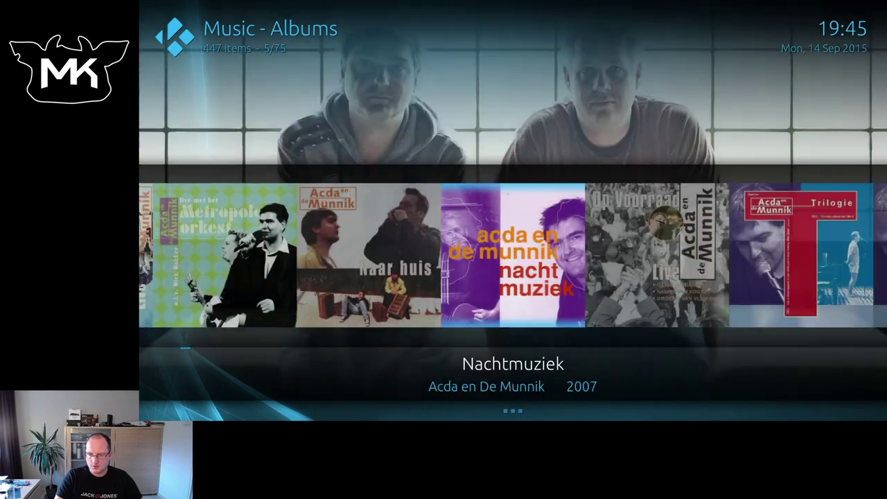
Switch the albums to the Icons view and browse down the cover grid.
key("Left")
key("Return")
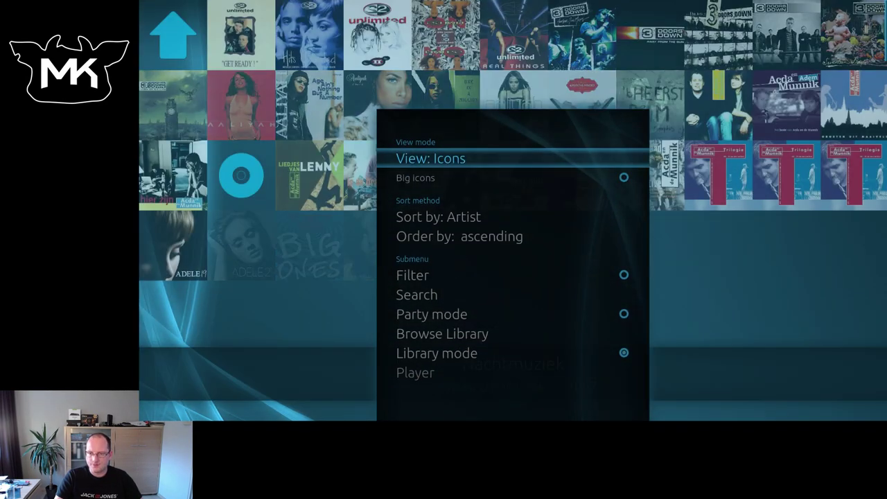
key("Right")
key("Down")
key("Down")
key("Down")
key("Down")
key("Down")
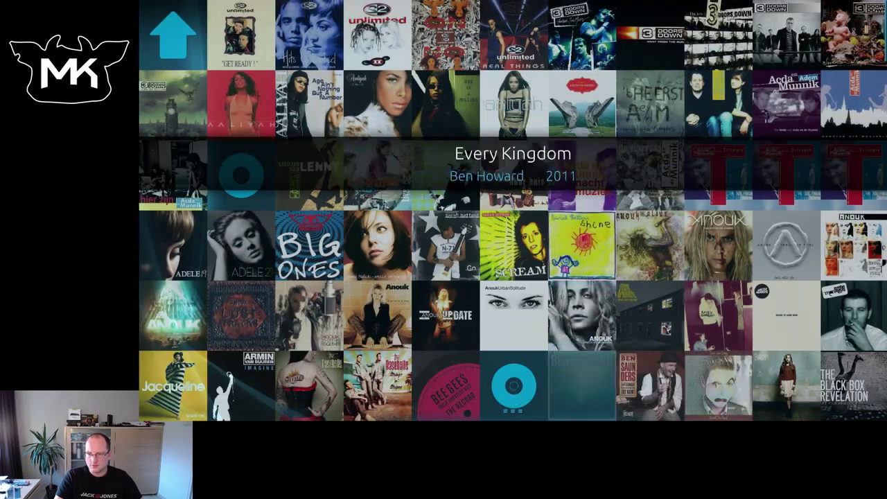
key("Down")
key("Down")
key("Down")
key("Down")
key("Down")
key("Down")
key("Down")
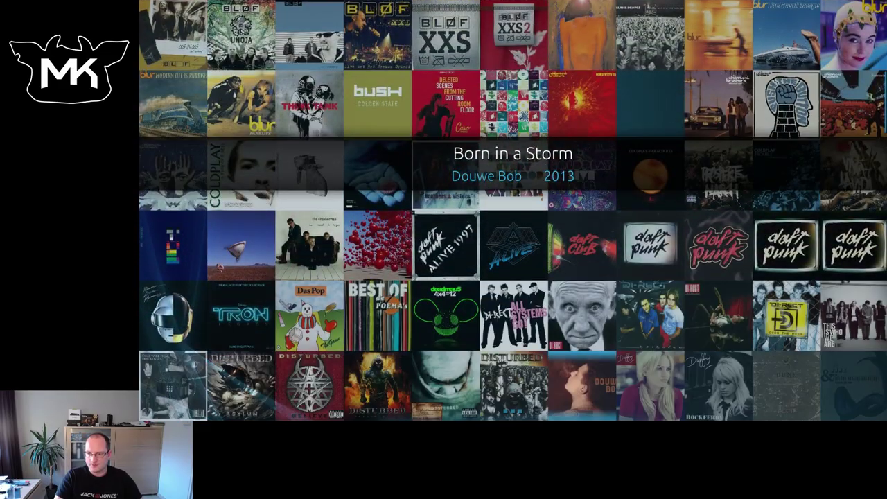
key("Down")
key("Down")
key("Down")
key("Down")
key("Down")
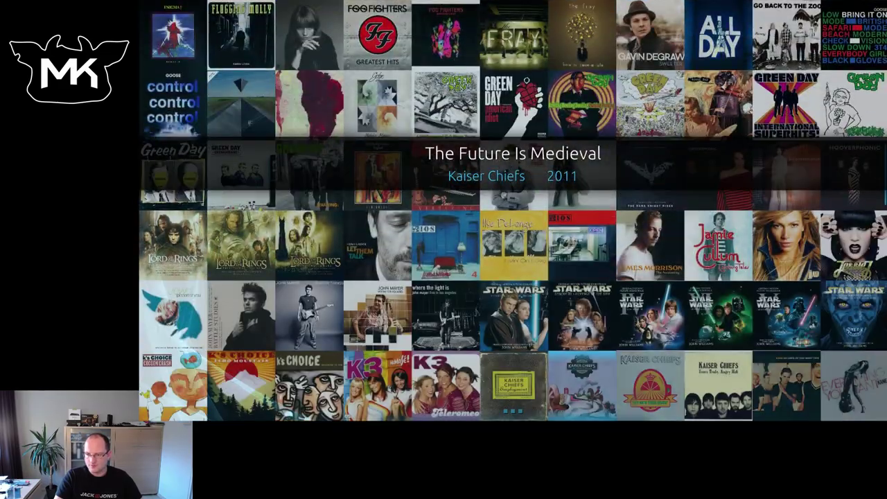
key("Down")
key("Down")
key("Down")
key("Down")
key("Down")
key("Down")
key("Down")
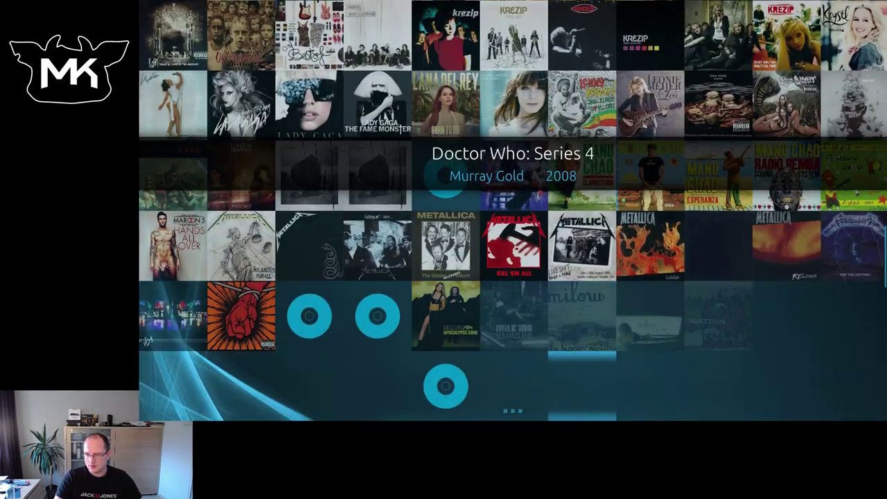
key("Down")
key("Down")
key("Down")
key("Down")
key("Down")
key("Down")
key("Down")
key("Down")
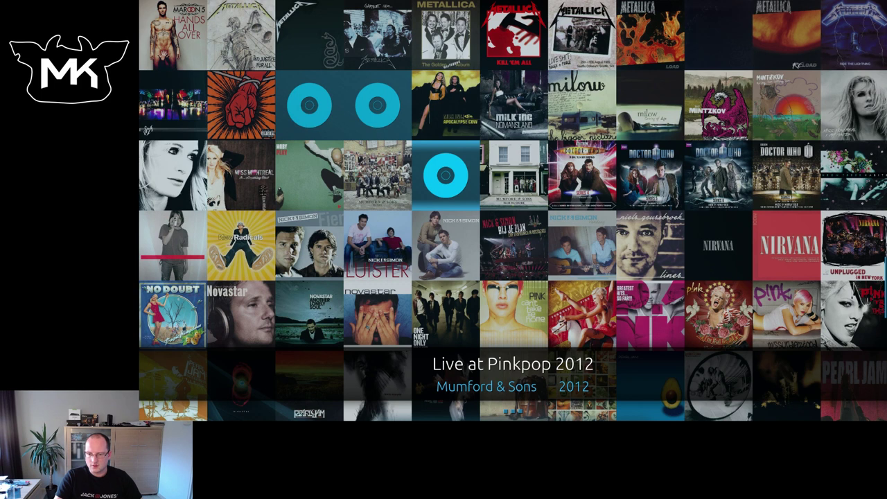
Open the Rivertown Fairytales album and start its first track, Lover And A Man.
key("Up")
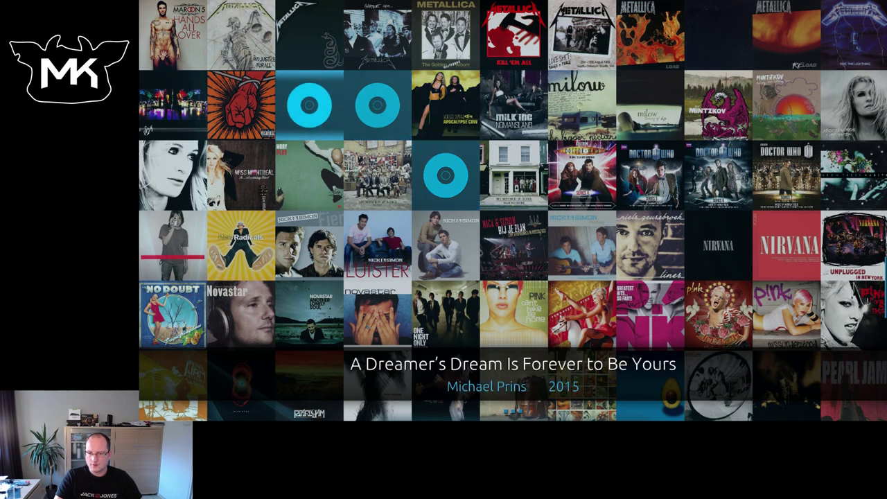
key("Right")
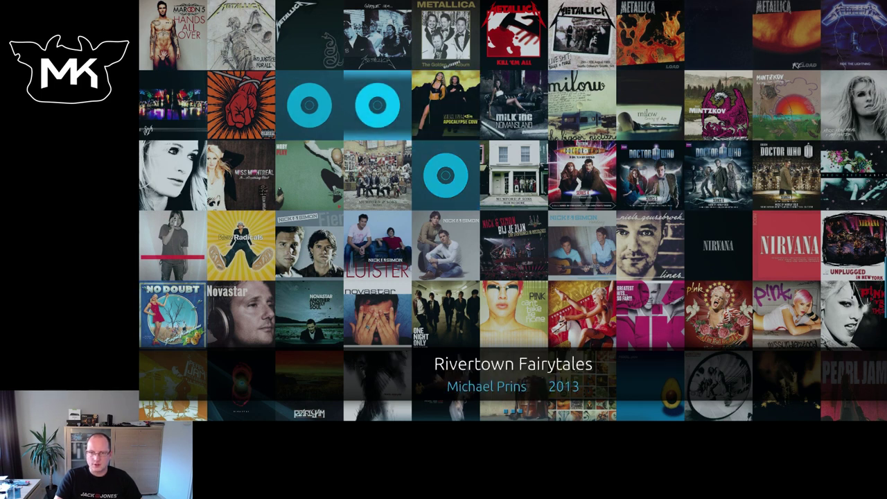
key("Return")
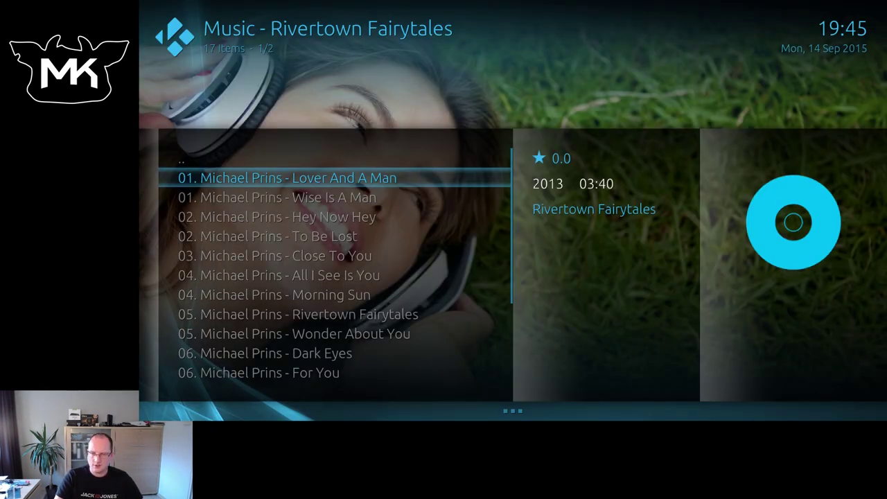
key("Return")
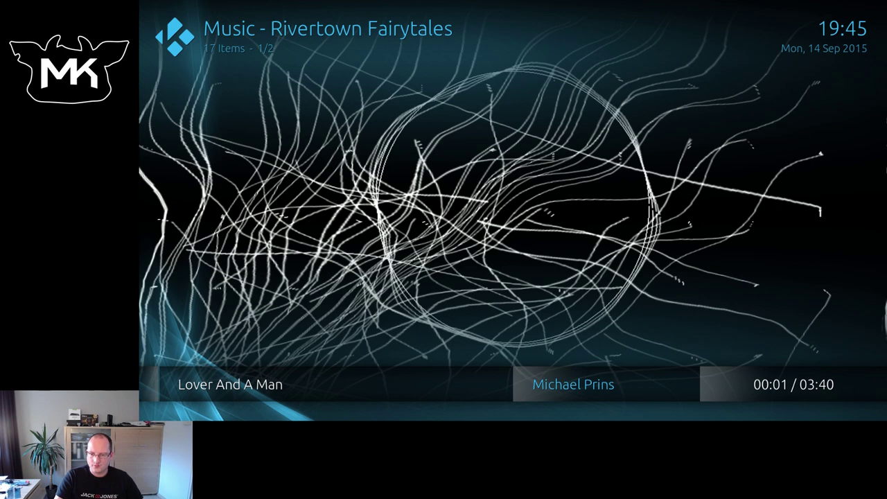
Show Lover And A Man's song details, toggle the visualisation, then return to the Music menu.
key("i")
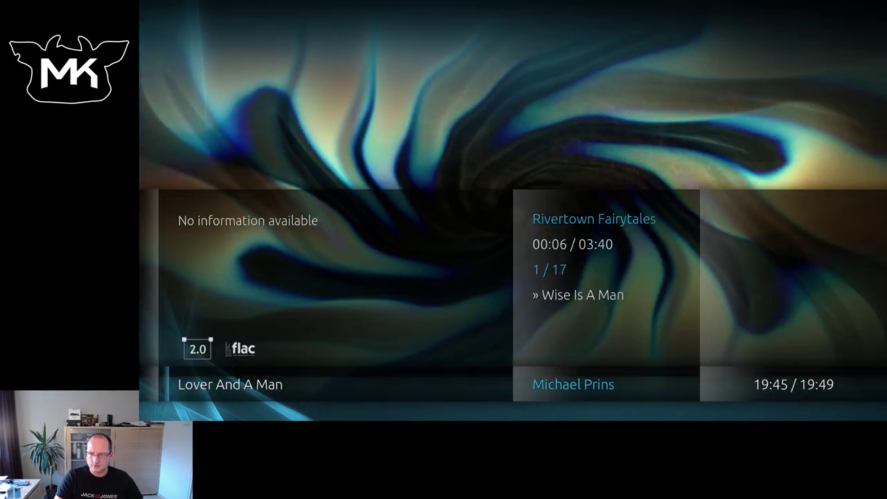
key("Escape")
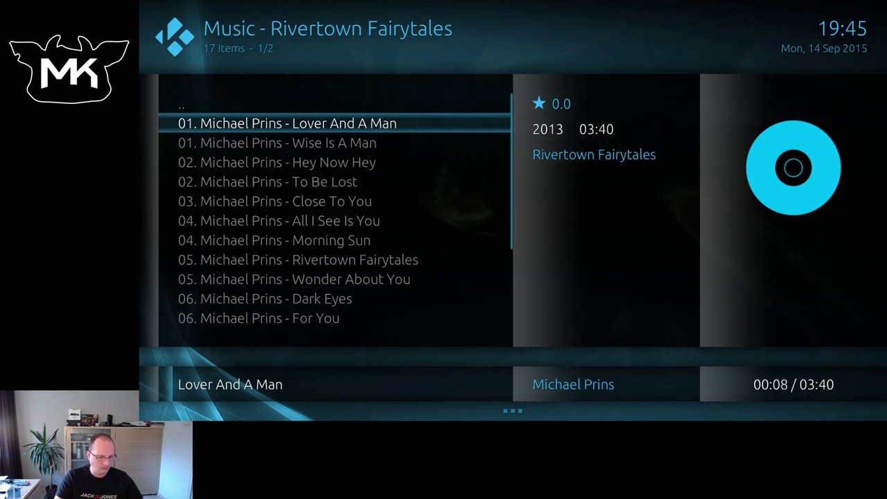
key("Tab")
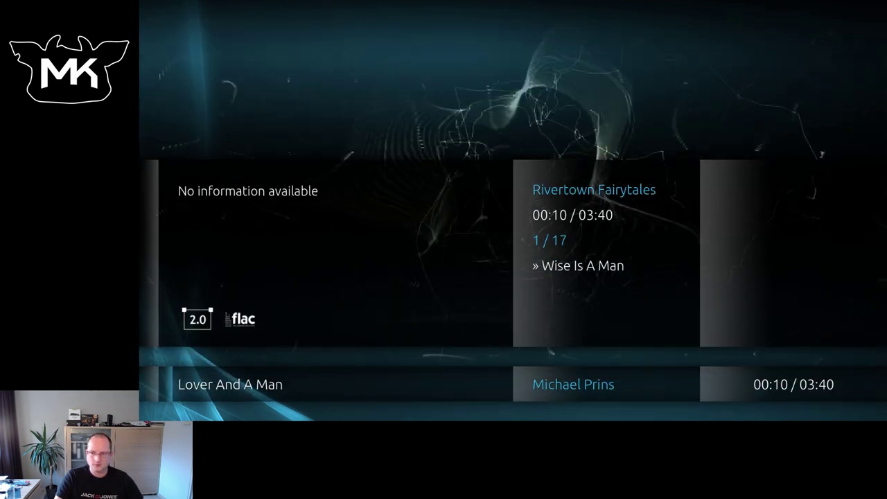
key("Tab")
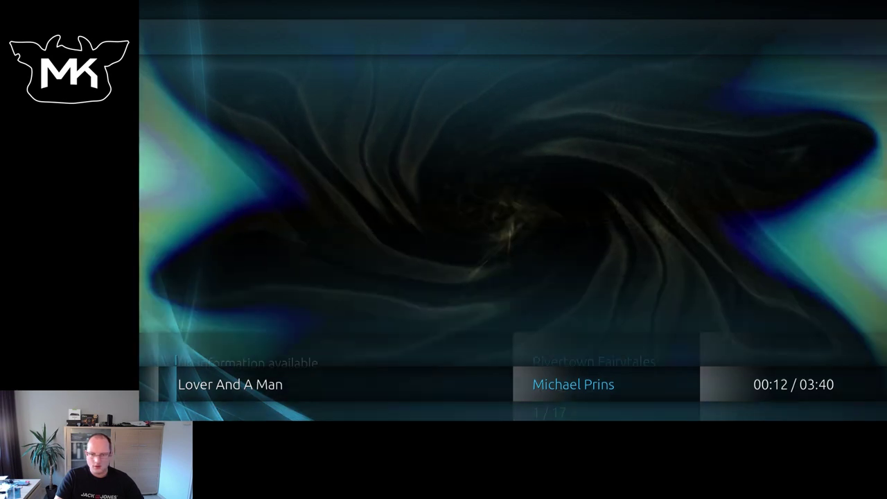
key("BackSpace")
key("BackSpace")
key("BackSpace")
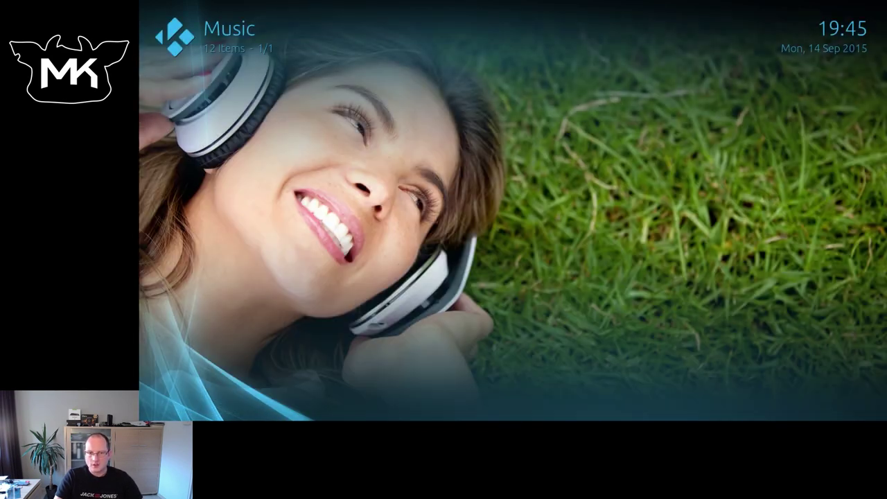
Open the TV shows library and switch it to the Cover Wrap view.
key("Left")
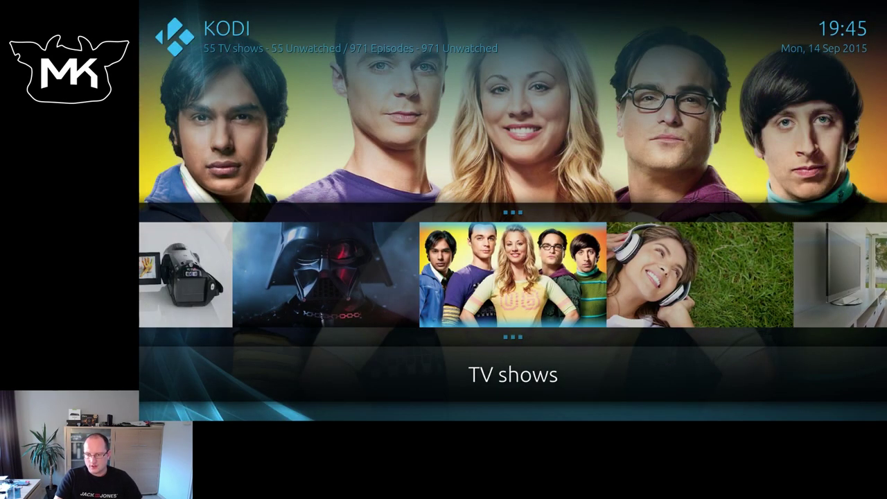
key("Return")
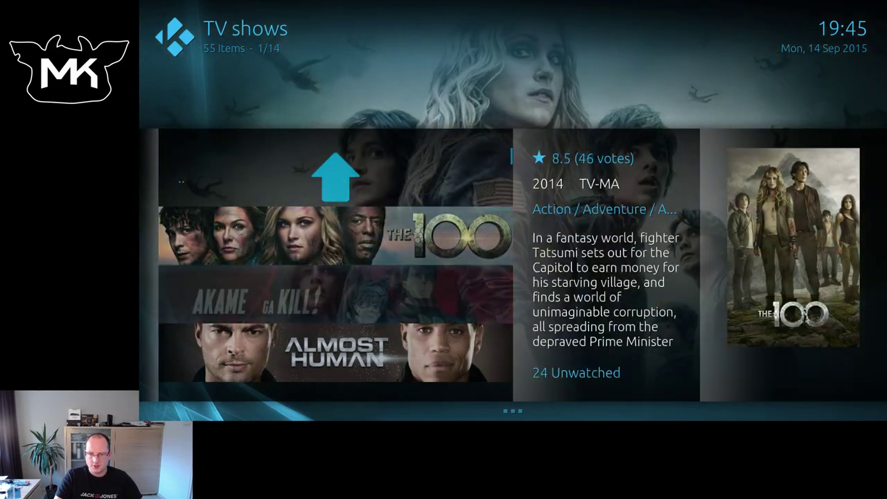
key("Down")
key("Down")
key("Down")
key("Down")
key("Down")
key("Down")
key("Down")
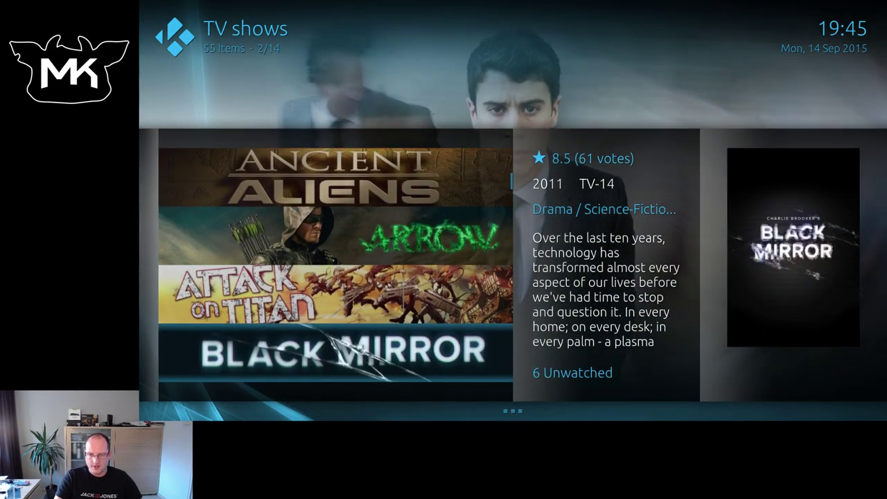
key("Left")
key("Return")
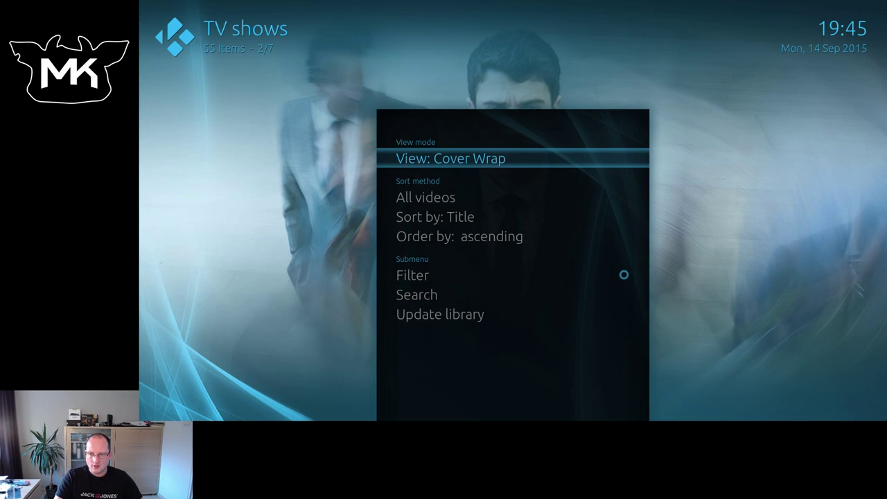
key("Escape")
key("Right")
key("Right")
key("Right")
key("Right")
key("Right")
key("Right")
key("Right")
key("Right")
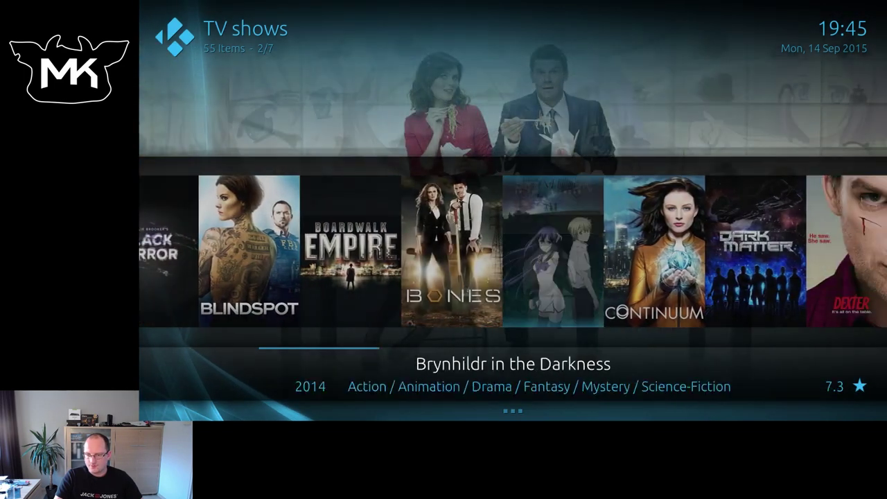
Switch the TV shows to the Icons view, then to Fanart.
key("Left")
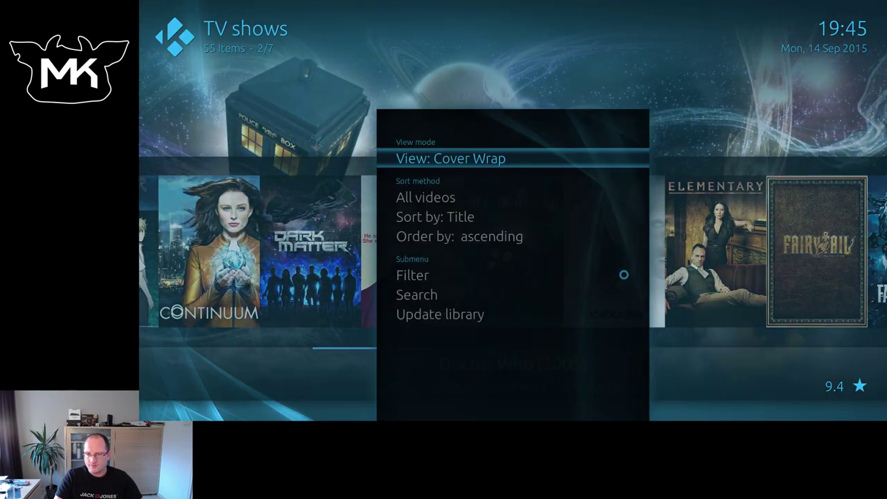
key("Return")
key("Escape")
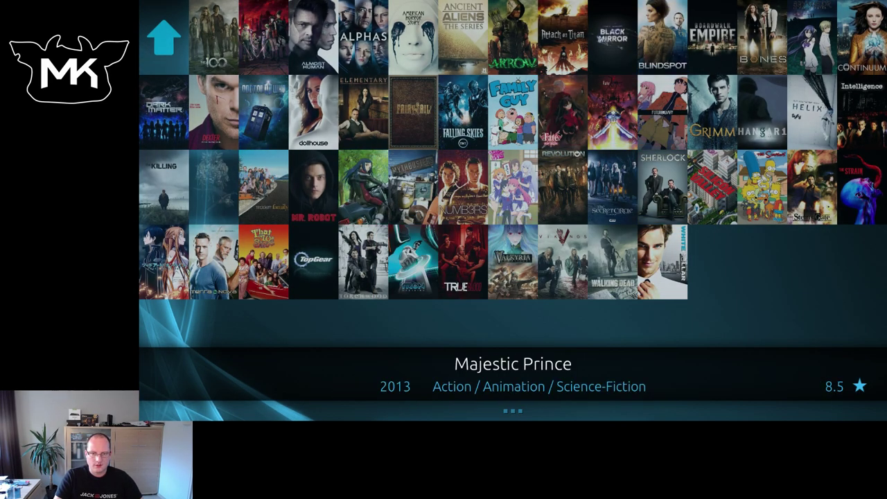
key("Left")
key("Return")
key("Escape")
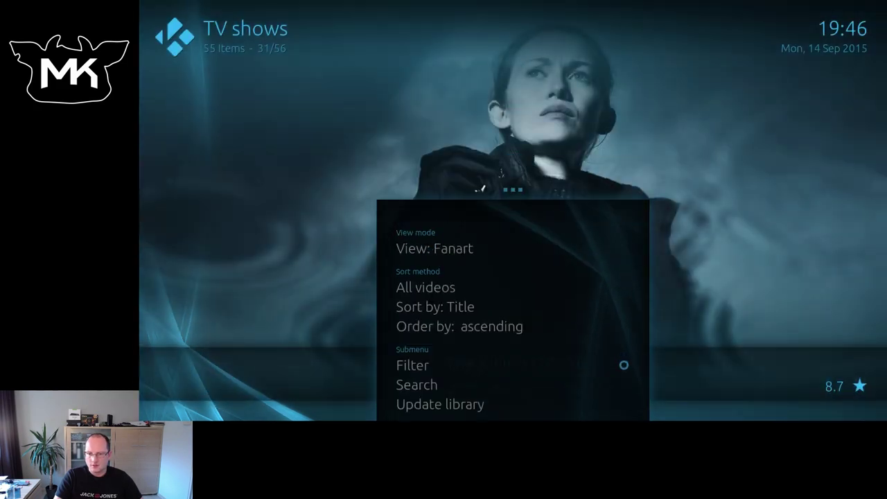
Browse the Fanart view across Majestic Prince, Mr. Robot, My-HiME and MythBusters.
key("Right")
key("Right")
key("Right")
key("Left")
key("Right")
key("Right")
key("Right")
key("Right")
key("Left")
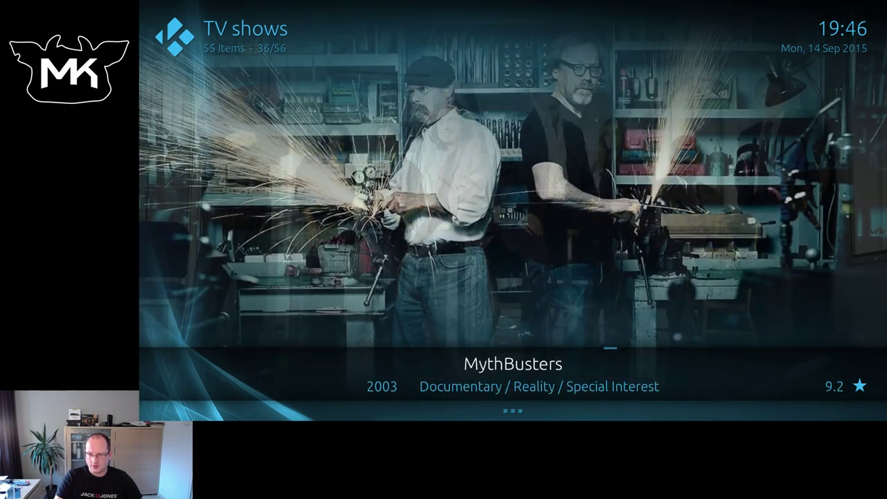
key("Left")
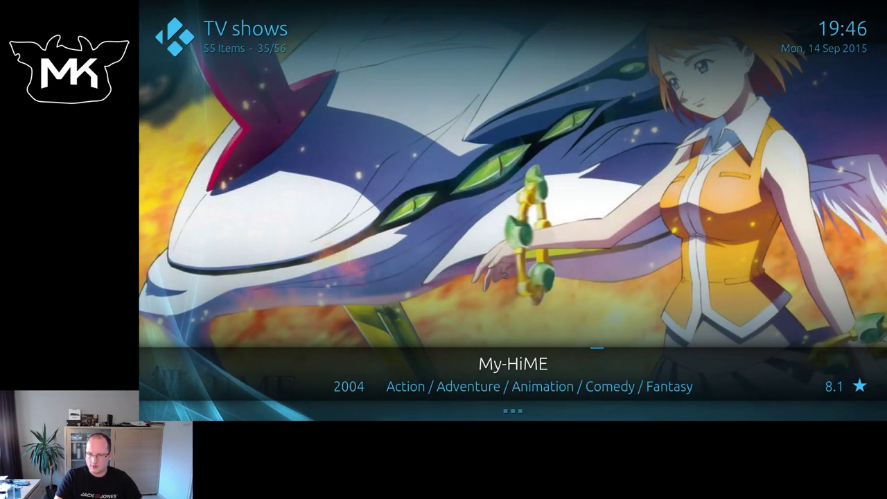
key("Right")
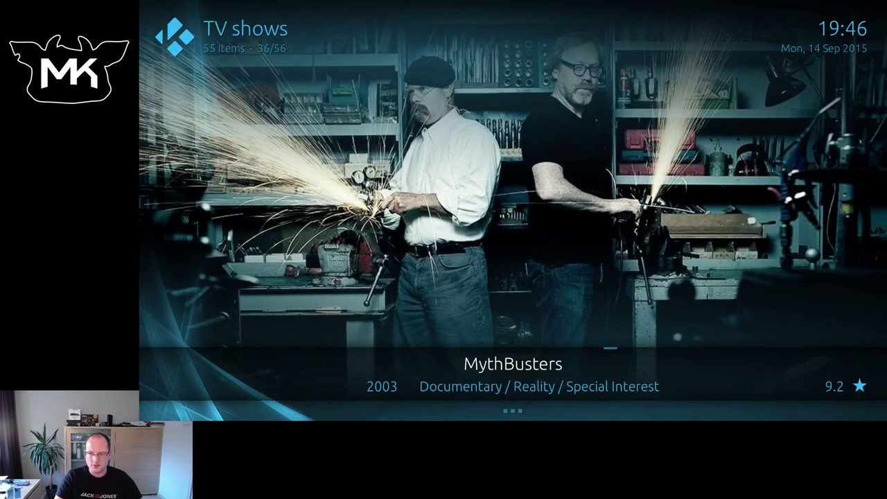
Switch to the Card List view and step through to The Secret Circle.
key("m")
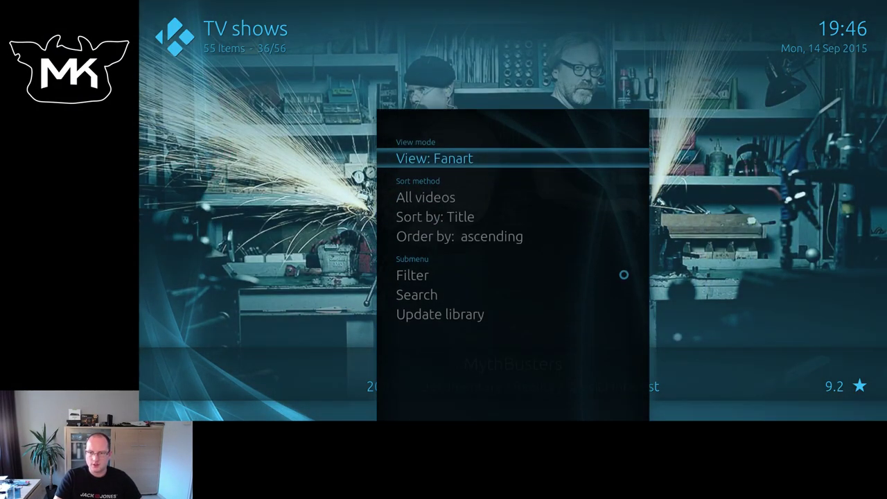
key("Return")
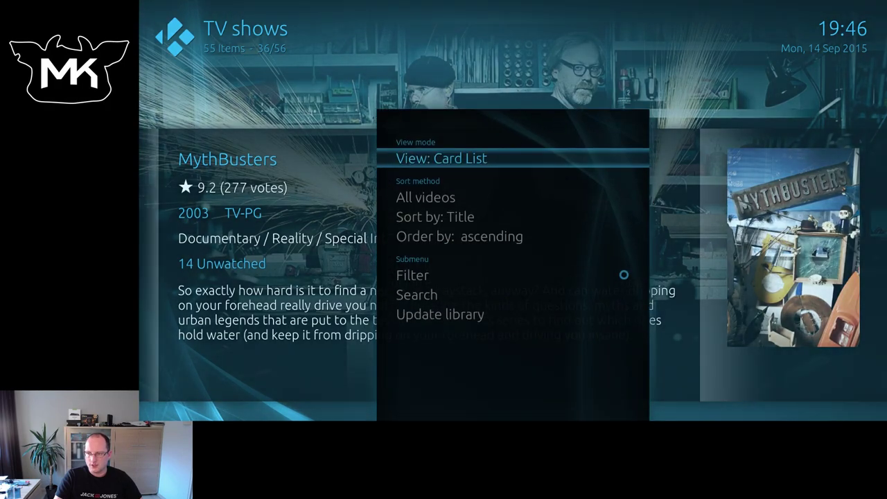
key("Escape")
key("Right")
key("Right")
key("Right")
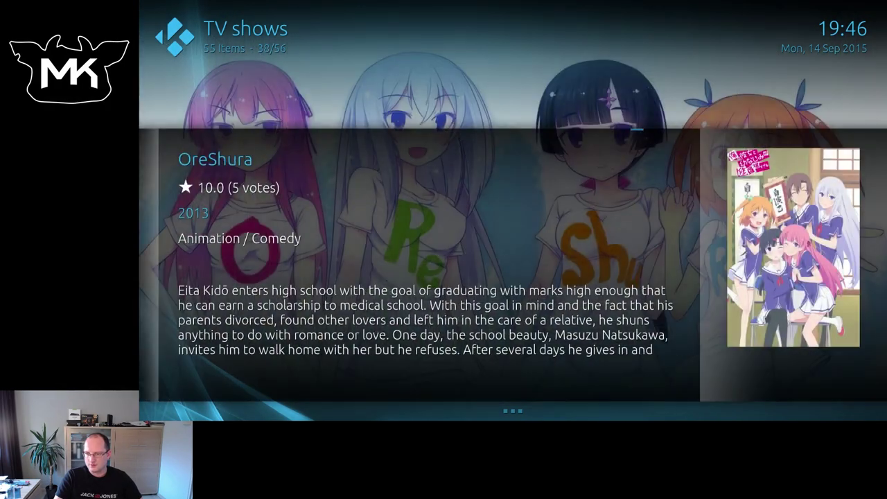
key("Right")
Switch the TV shows to the plain List view and move down to Tron: Uprising.
key("m")
key("Return")
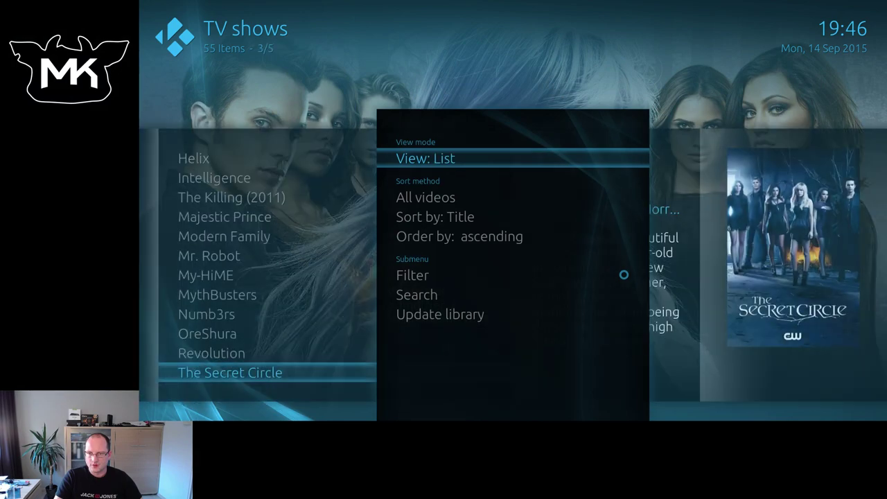
key("Escape")
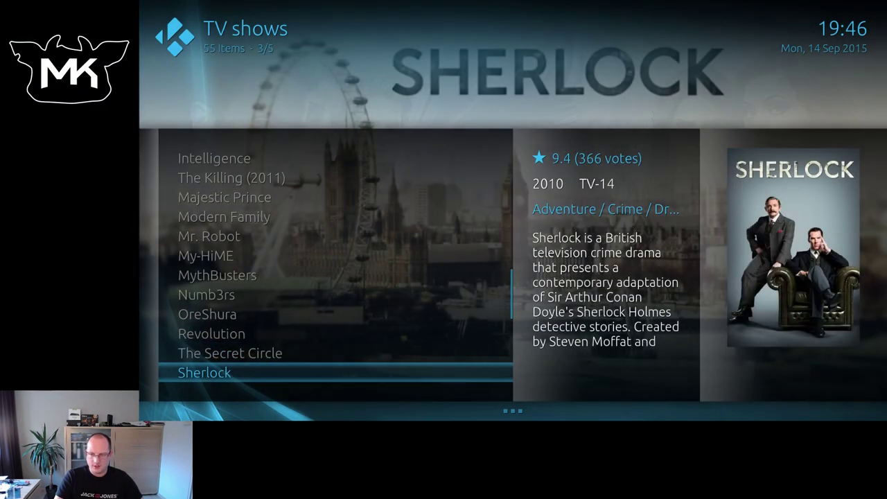
key("Down")
key("Down")
key("Down")
key("Down")
key("Down")
key("Down")
key("Down")
key("Down")
key("Down")
key("Down")
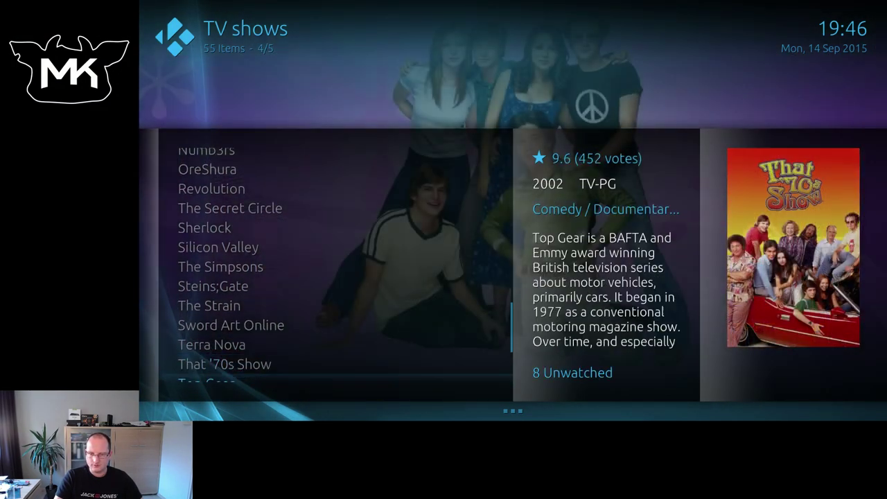
Set the filter back to all shows and switch the TV shows to Panel view.
key("m")
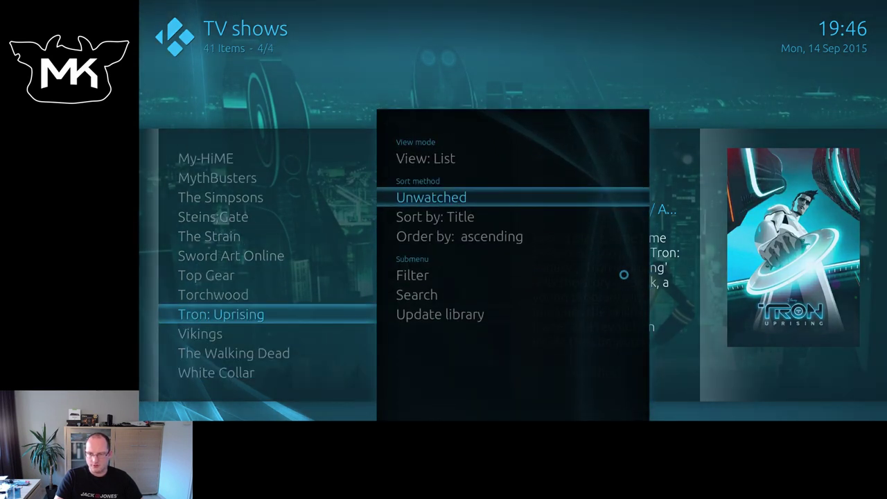
key("Return")
key("Return")
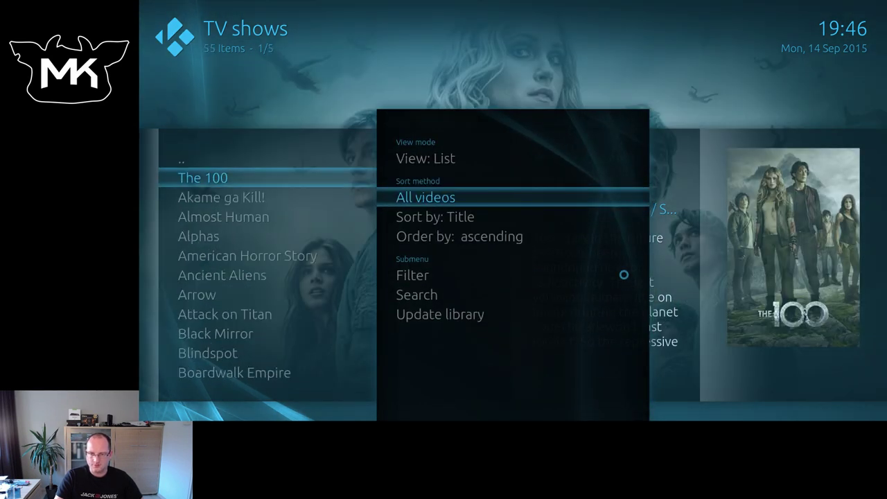
key("Up")
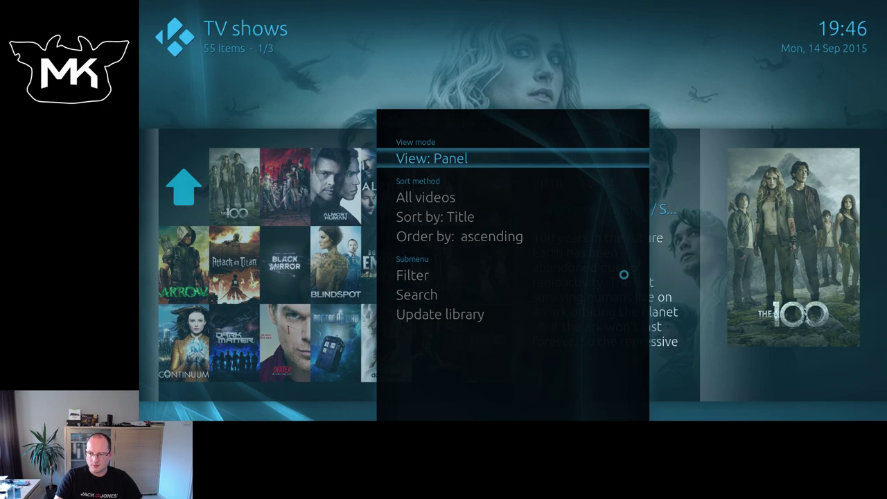
key("Escape")
key("Left")
key("m")
key("Escape")
Cycle the view through Banner List, Fanart, Card List and List back to Panel.
key("Down")
key("Down")
key("Down")
key("Down")
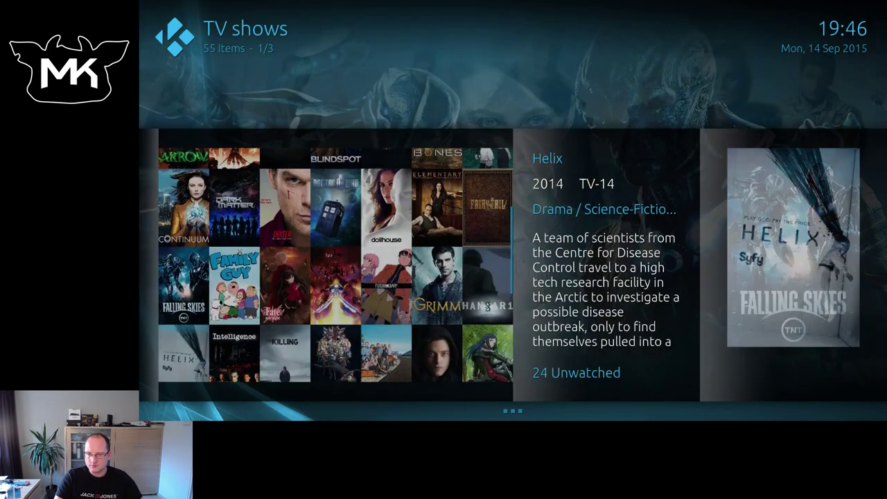
key("Down")
key("m")
key("Return")
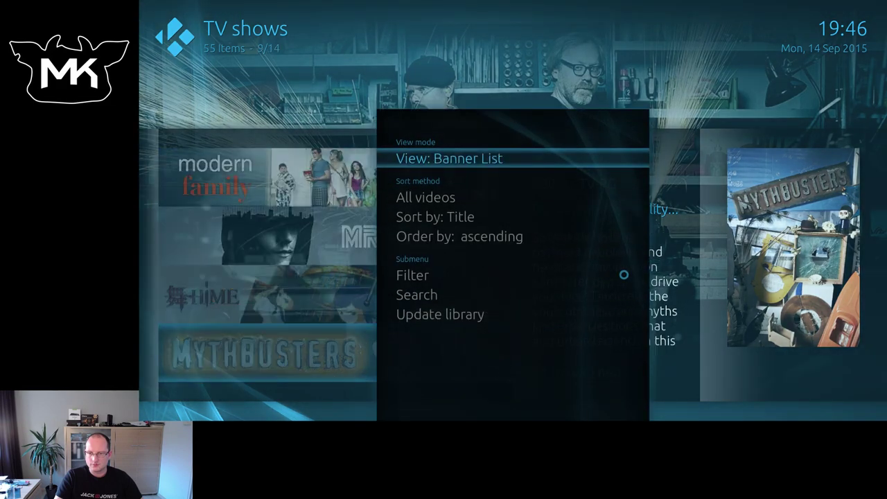
key("Return")
key("Return")
key("Return")
key("Return")
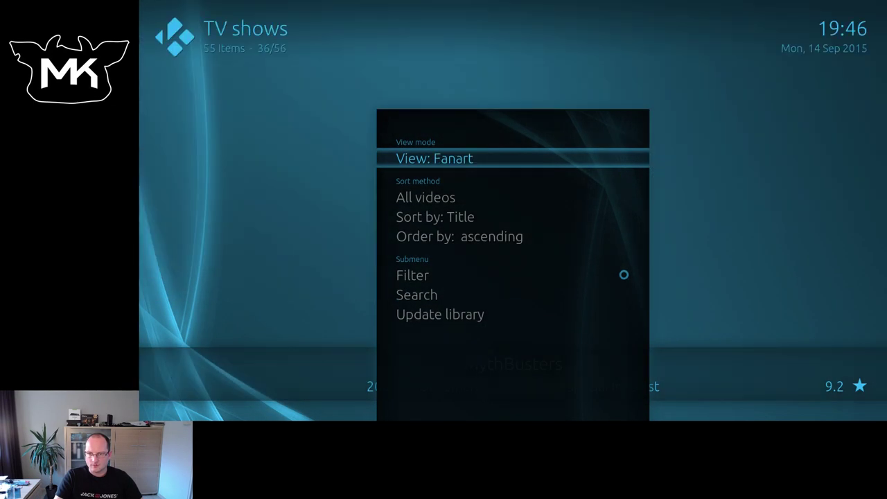
key("Return")
key("Return")
key("Return")
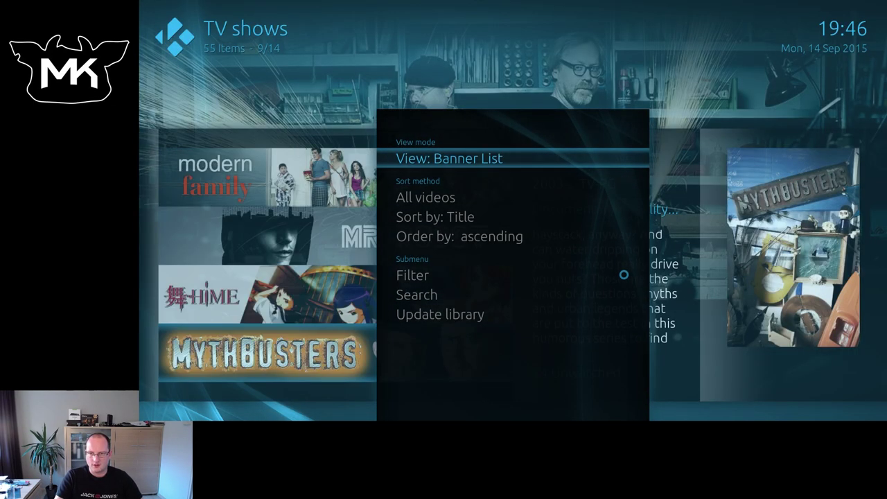
key("Return")
key("Return")
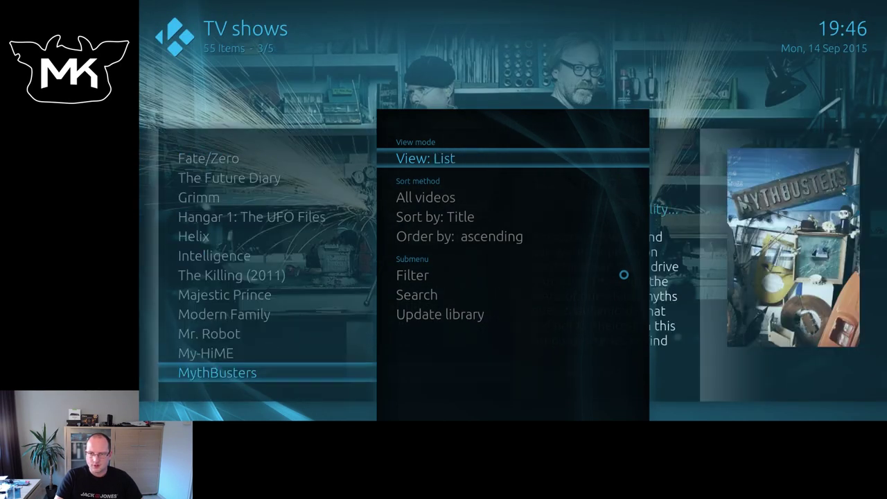
key("Return")
key("Escape")
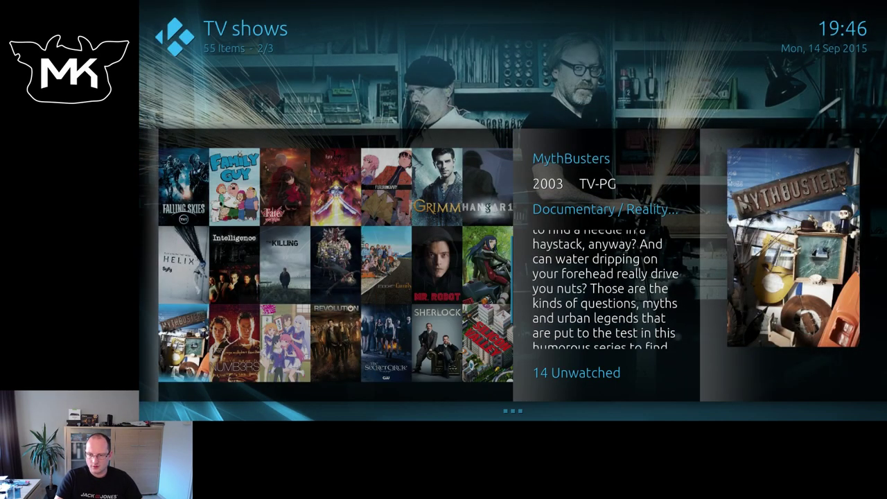
Browse the Panel poster grid across MythBusters, OreShura, The Killing and Modern Family.
key("Down")
key("Left")
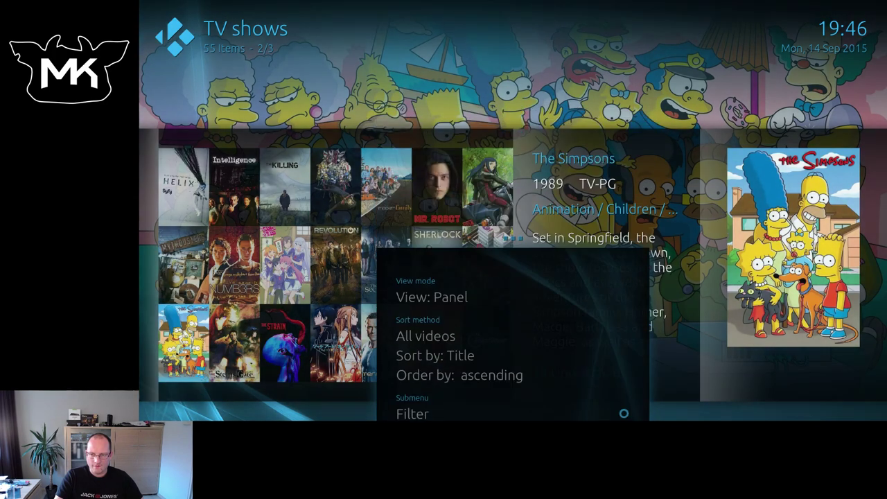
key("Escape")
key("Up")
key("Right")
key("Right")
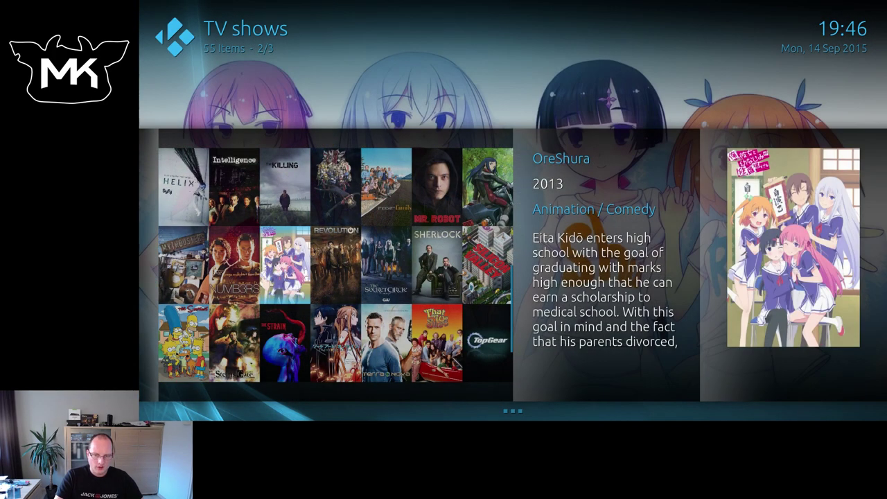
key("Up")
key("Up")
key("Down")
key("Right")
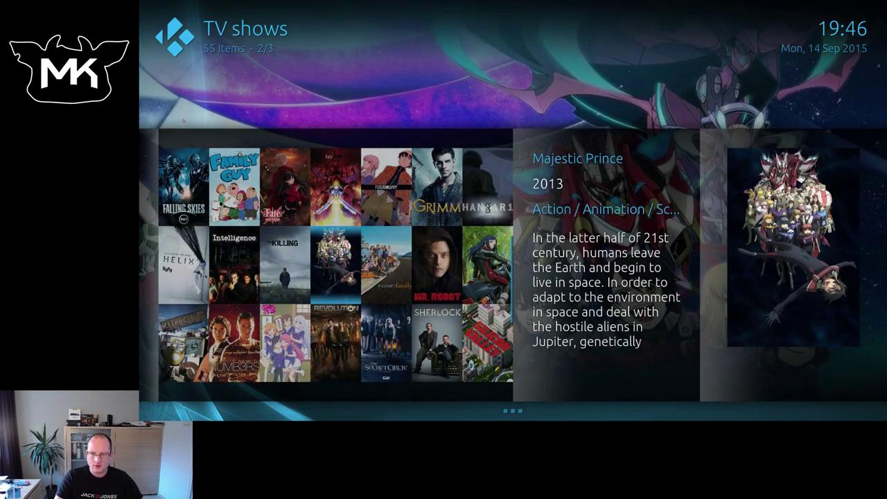
key("Right")
key("Right")
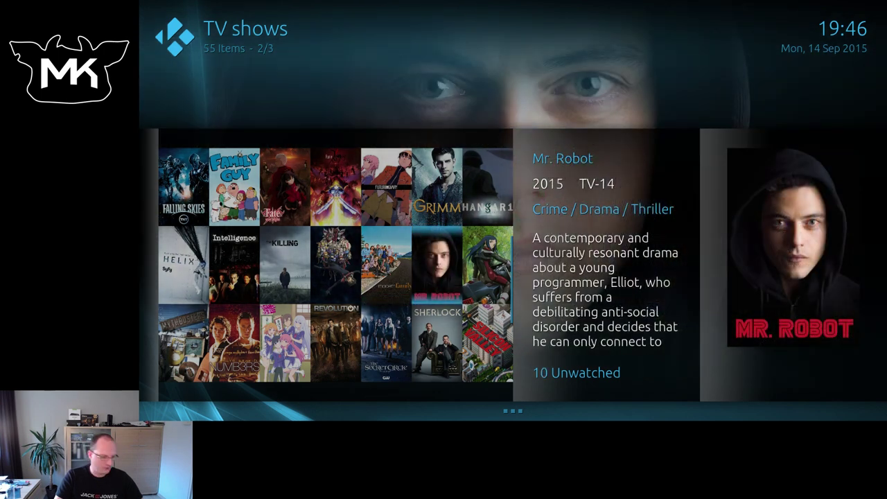
Show Mr. Robot's media info and 8-actor cast, then open its season 1 episodes.
key("i")
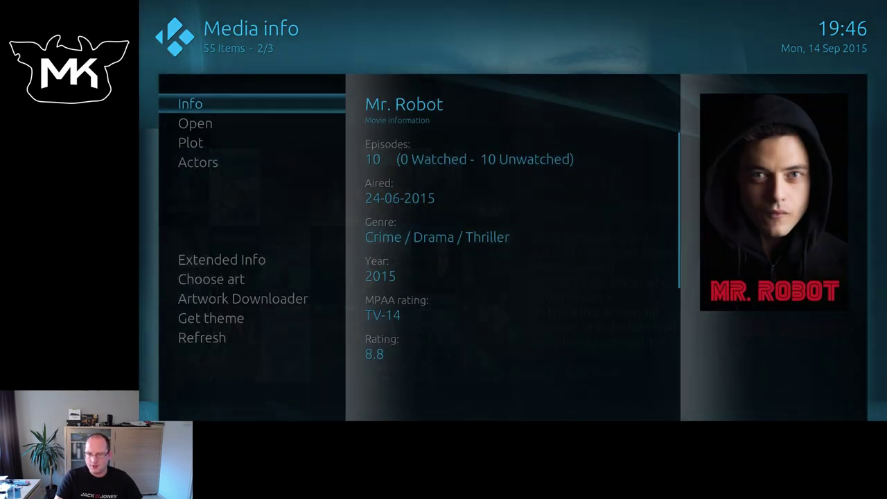
key("Down")
key("Down")
key("Down")
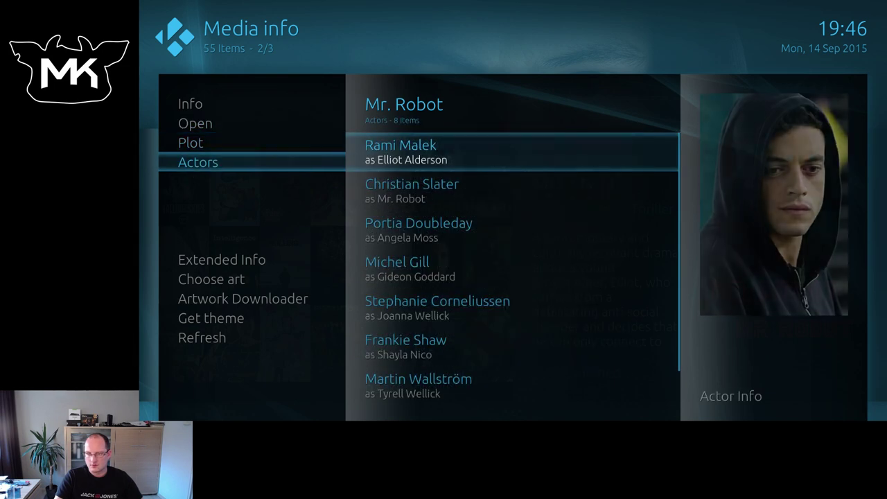
key("Down")
key("Down")
key("Down")
key("Down")
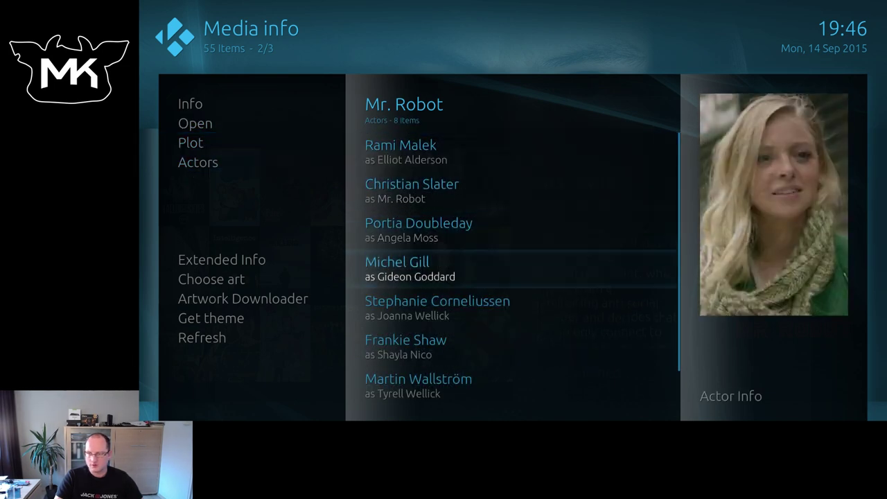
key("Left")
key("Up")
key("Up")
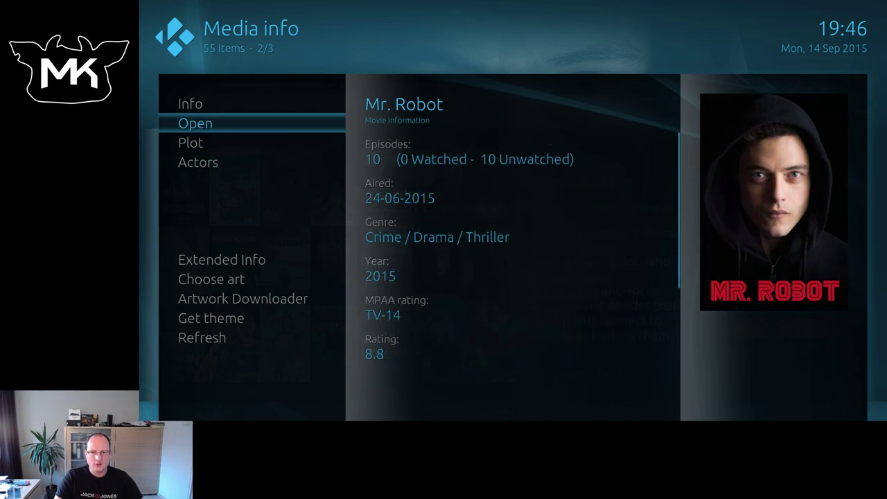
key("Return")
Cycle the episode views through Banner List, Cover Wrap, Fanart, Card List, keep List, back to Videos.
key("Down")
key("Down")
key("Down")
key("Down")
key("Down")
key("Down")
key("Left")
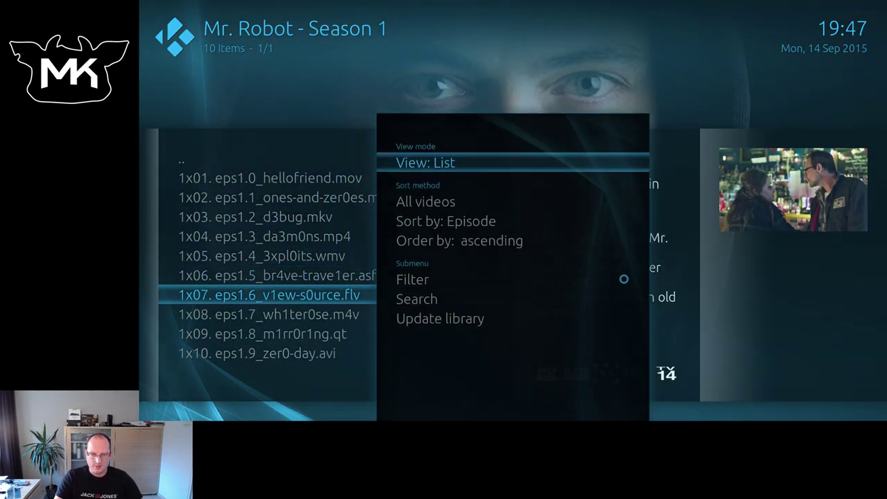
key("Return")
key("Return")
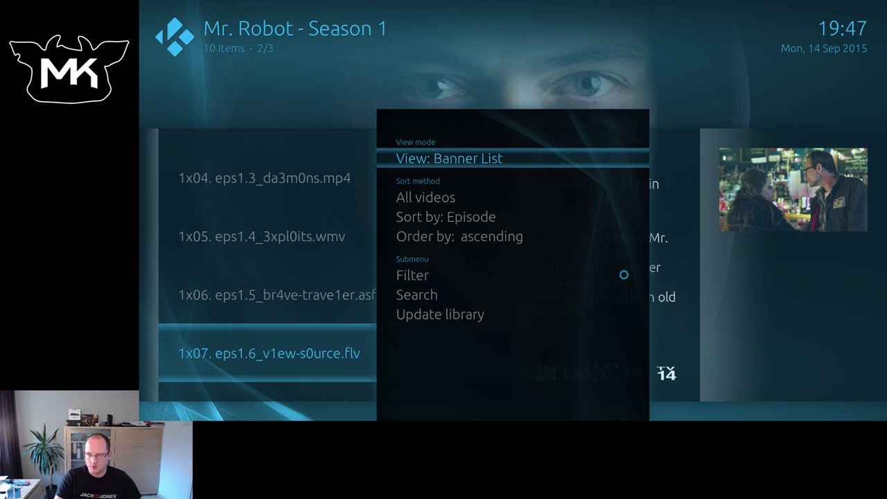
key("Return")
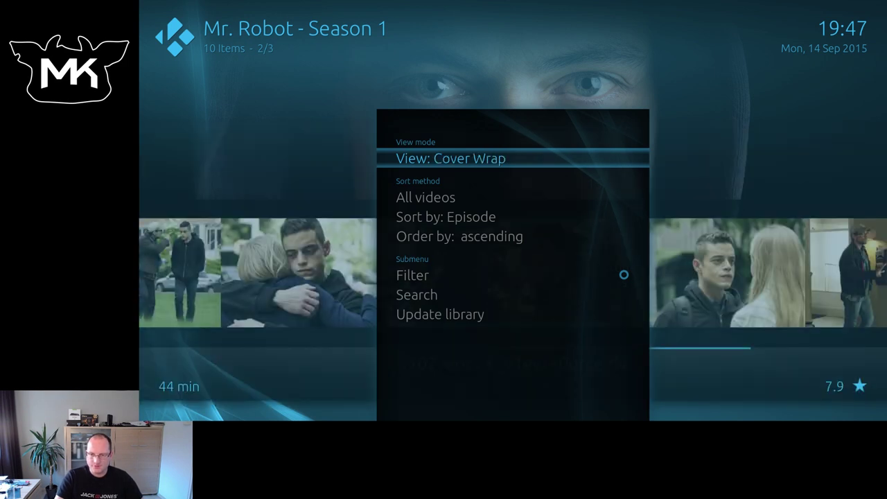
key("Return")
key("Return")
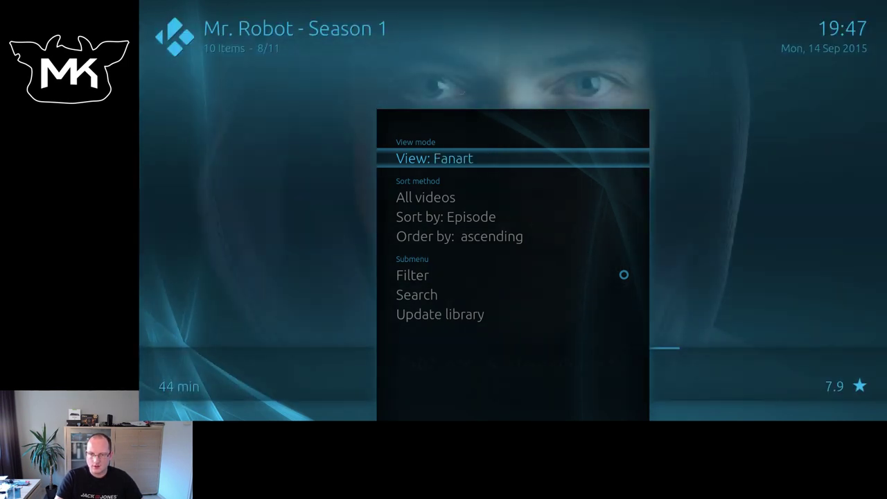
key("Return")
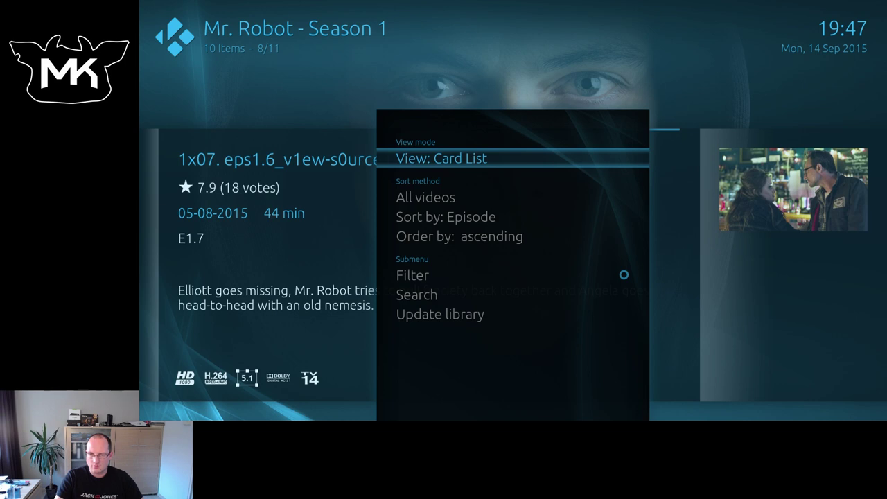
key("Return")
key("Escape")
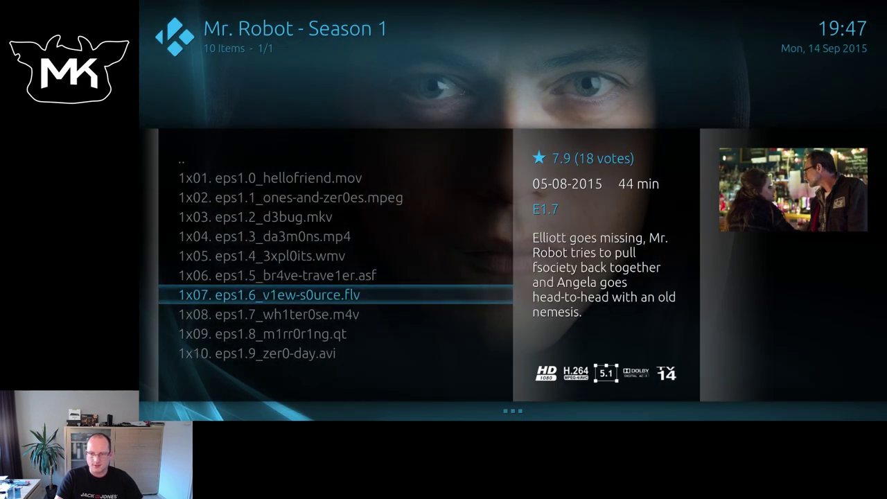
key("BackSpace")
key("BackSpace")
key("BackSpace")
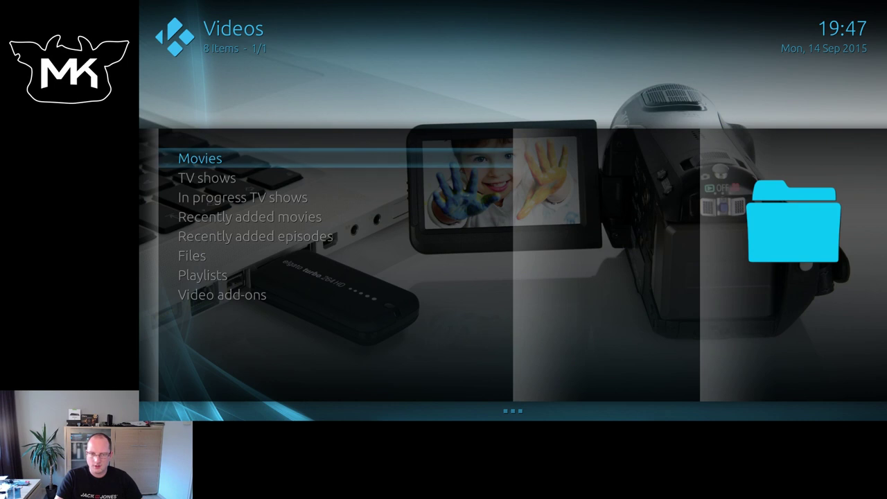
key("BackSpace")
Open the Movies library and switch it to the Panel poster grid.
key("Left")
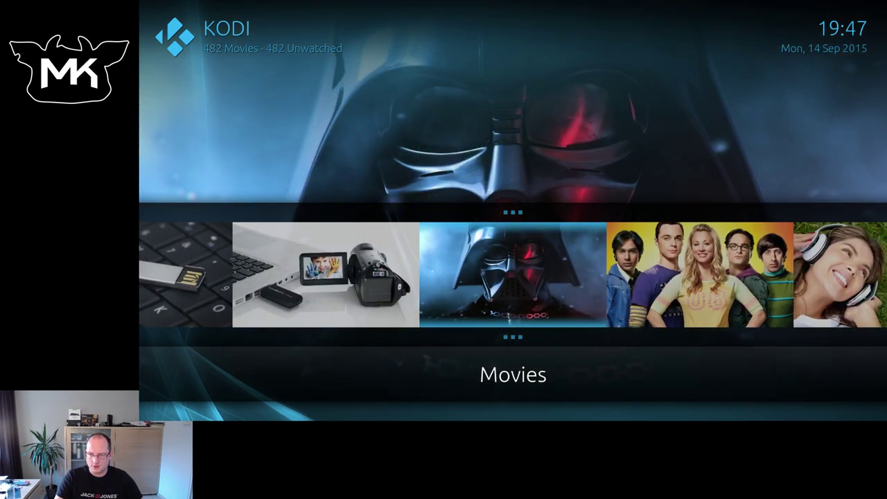
key("Return")
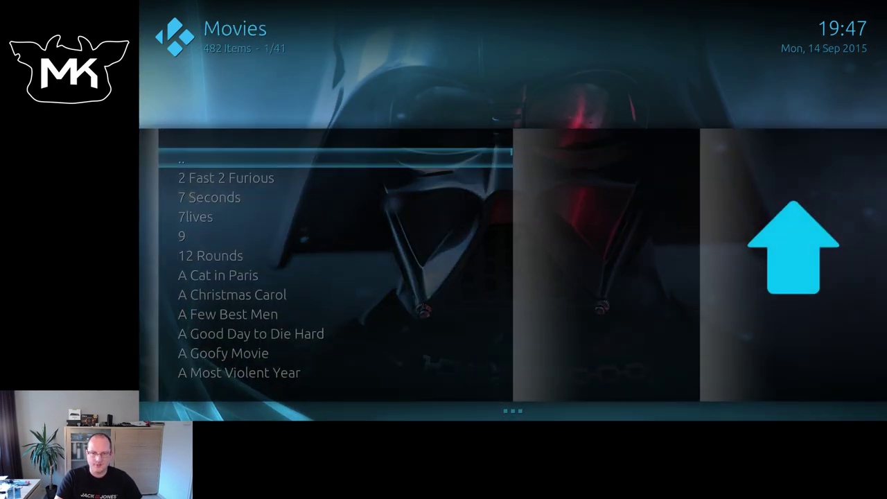
key("Down")
key("Down")
key("Down")
key("Down")
key("Down")
key("Down")
key("Down")
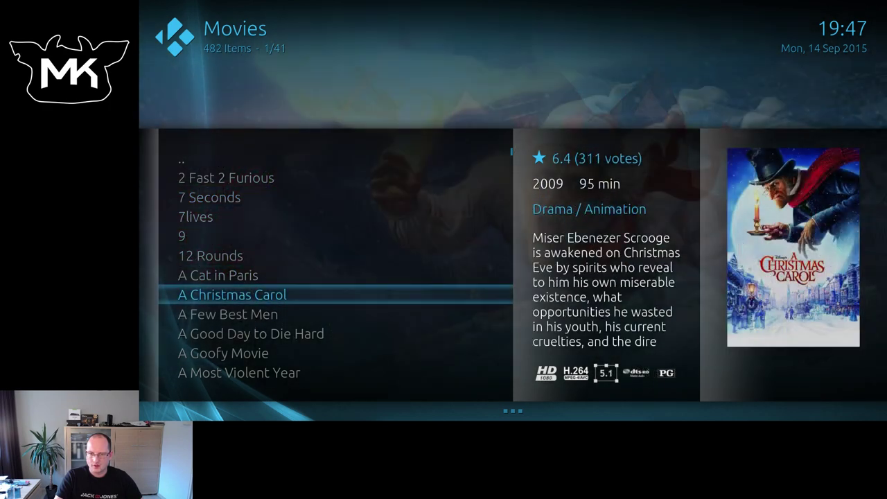
key("Left")
key("Return")
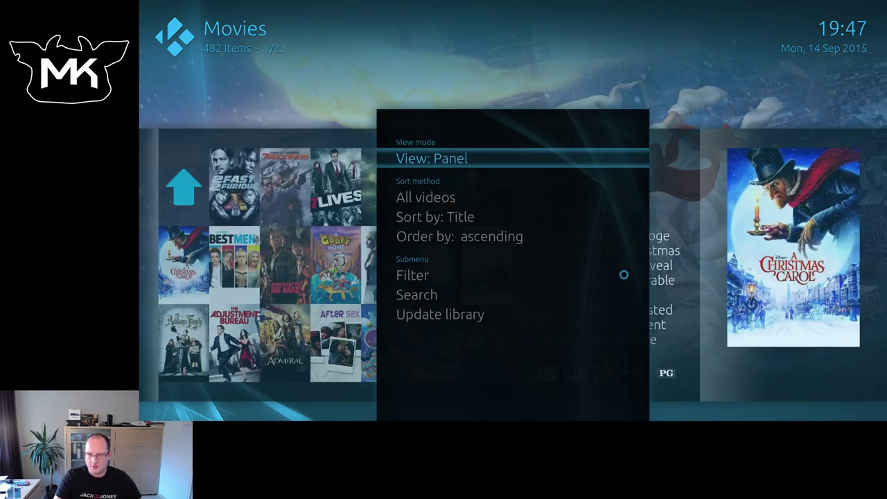
key("Right")
key("Down")
key("Down")
key("Down")
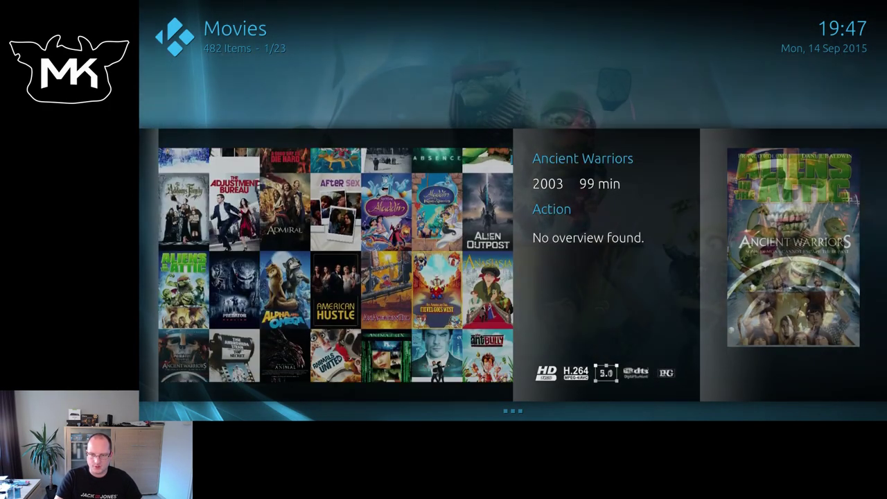
Switch the movies through the Banner List and Cover Wrap views, stepping to Avatar.
key("Left")
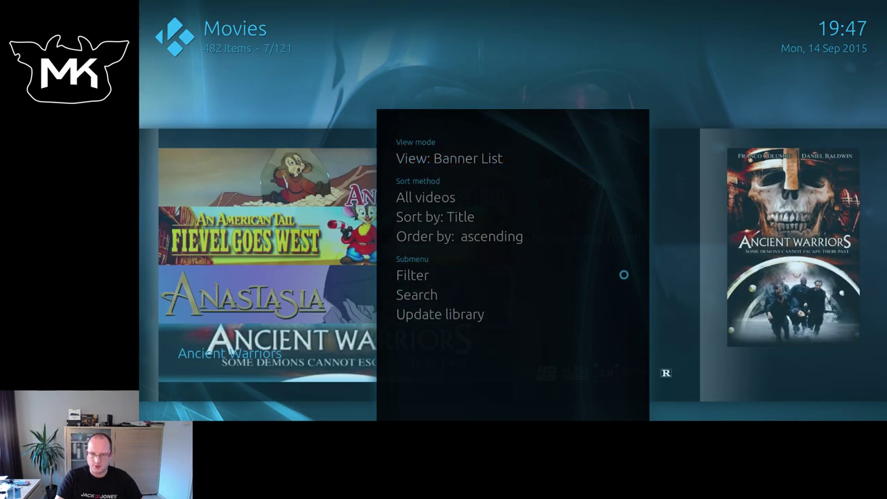
key("Right")
key("Down")
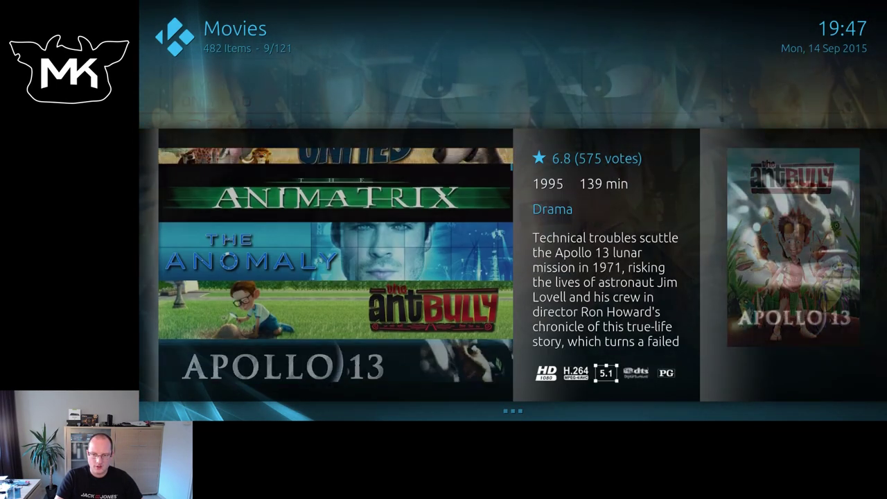
key("Left")
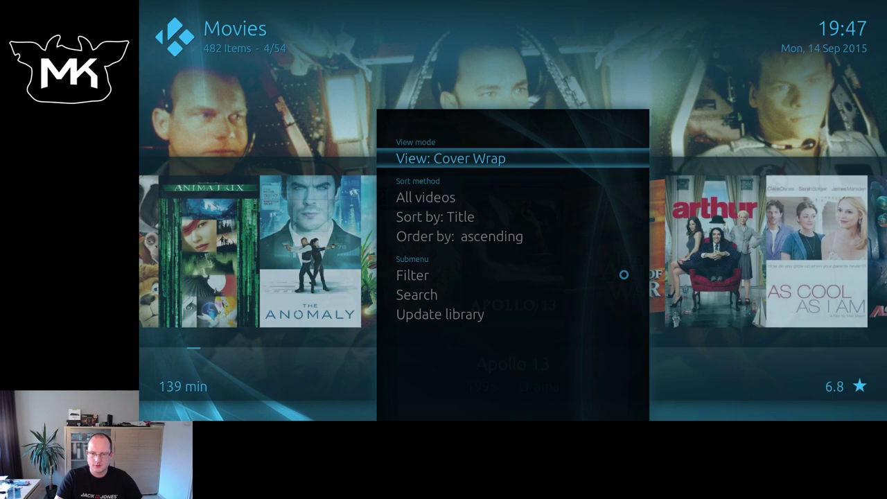
key("Right")
key("Right")
key("Right")
key("Right")
key("Right")
key("Right")
key("Right")
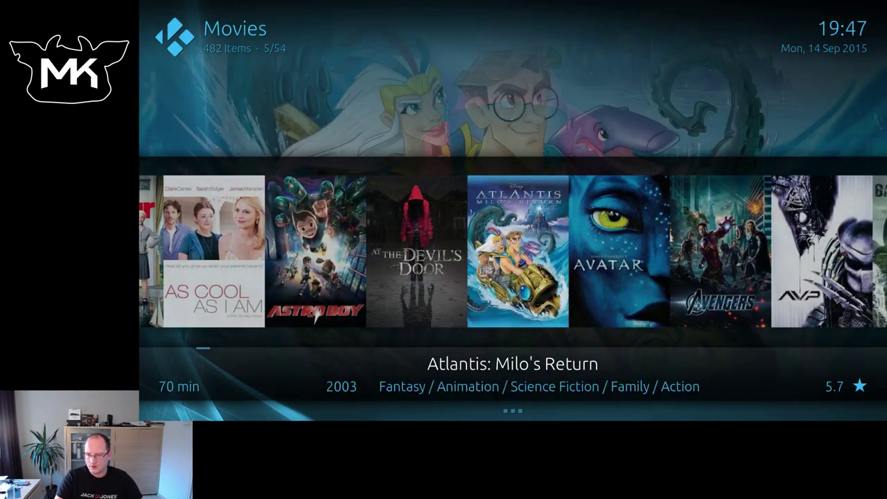
Switch the movies to the Icons view and browse down the poster wall toward Sintel.
key("Left")
key("Return")
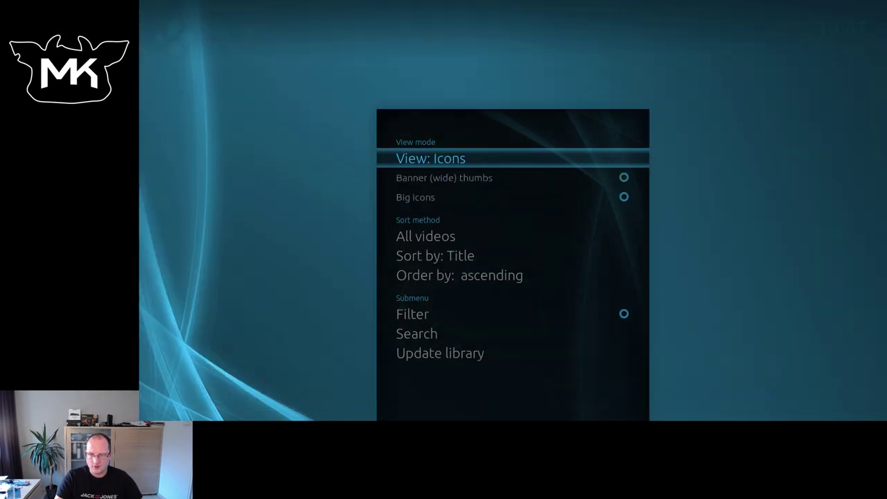
key("Right")
key("Down")
key("Down")
key("Down")
key("Down")
key("Down")
key("Down")
key("Down")
key("Down")
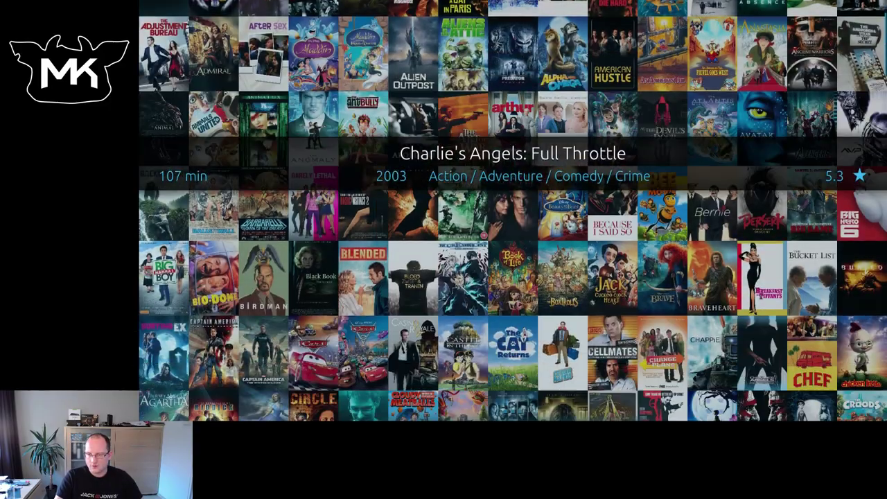
key("Down")
key("Down")
key("Down")
key("Down")
key("Down")
key("Down")
key("Down")
key("Down")
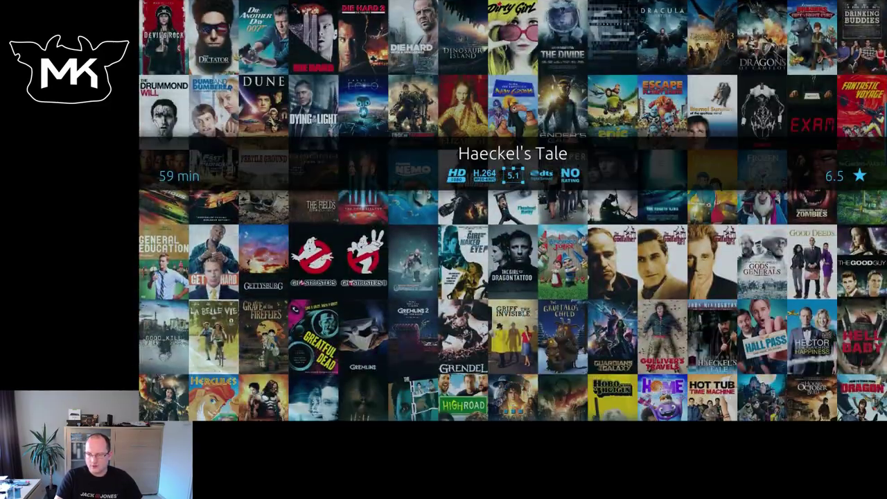
key("Down")
key("Down")
key("Down")
key("Down")
key("Down")
key("Down")
key("Down")
key("Down")
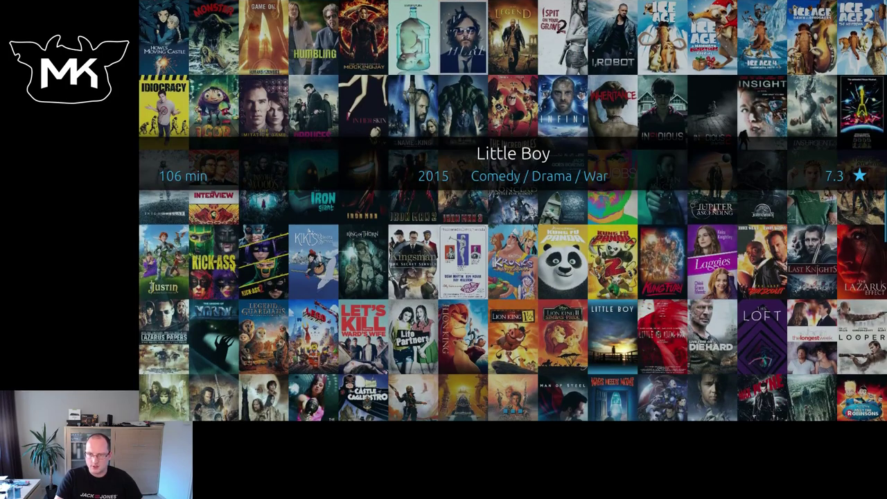
key("Down")
key("Down")
key("Down")
key("Down")
key("Down")
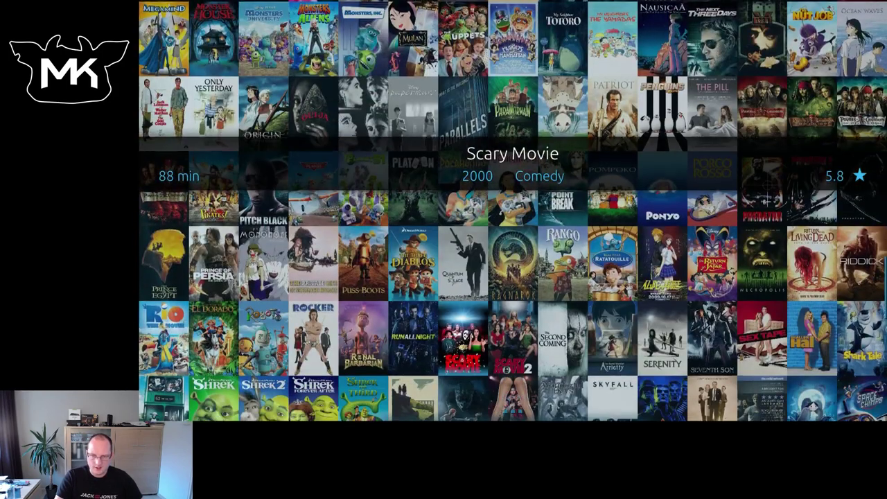
key("Up")
key("Up")
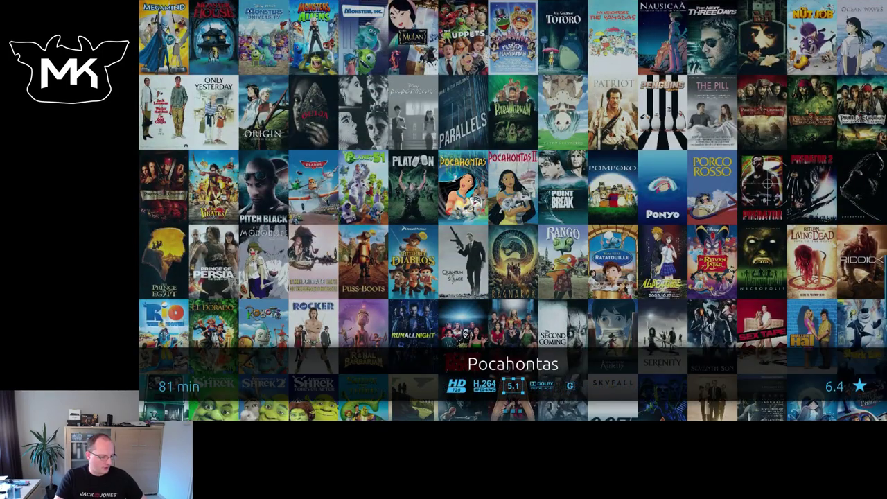
key("Down")
key("Down")
key("Down")
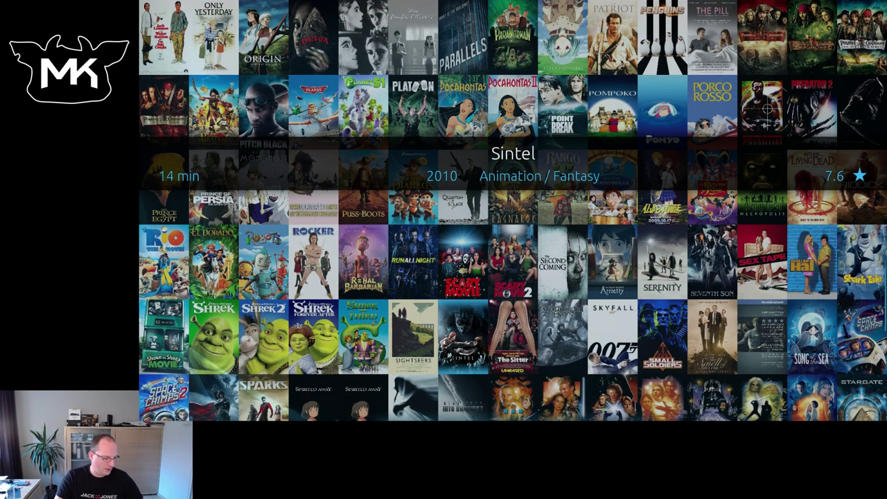
Open Sintel's info, play it, and bring up the audio and subtitle settings during playback.
key("i")
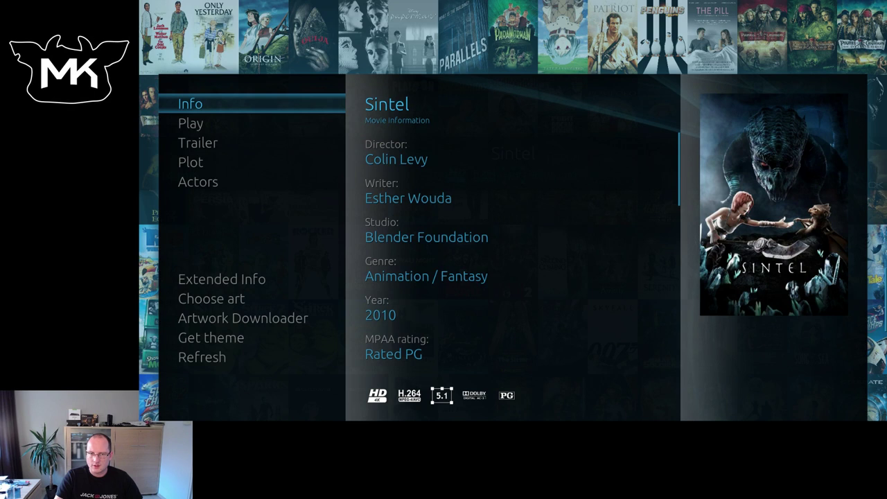
key("Return")
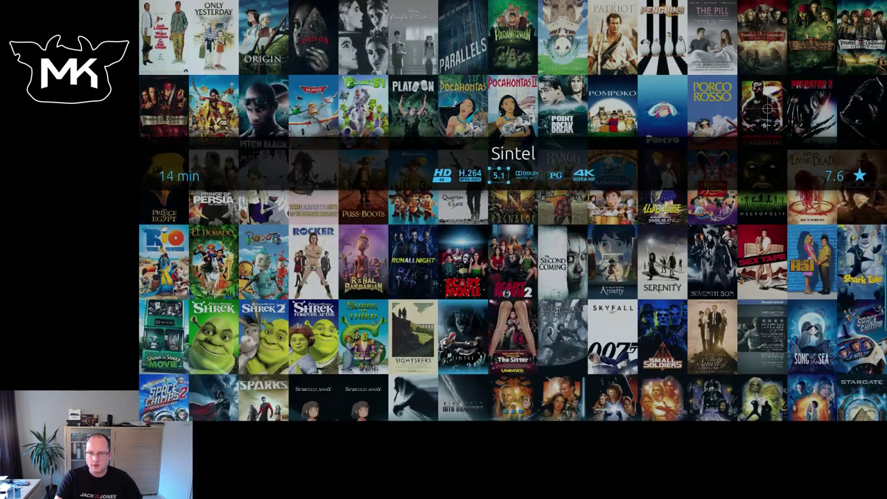
key("Return")
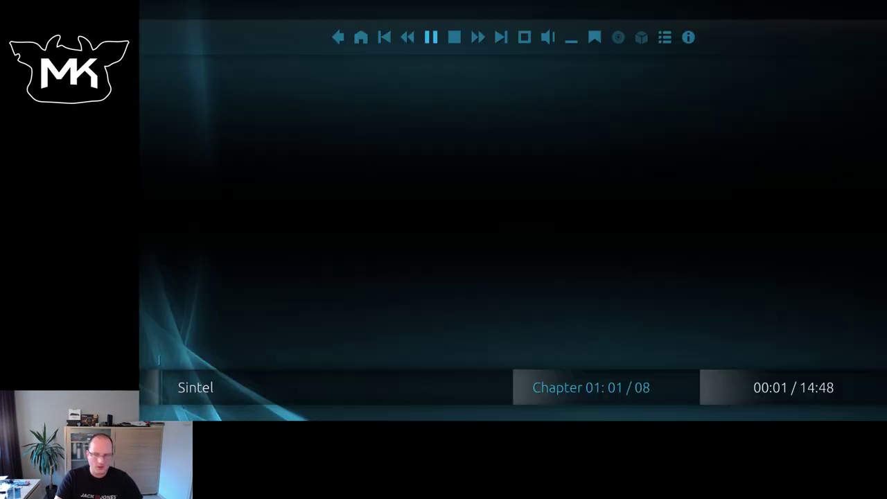
key("Escape")
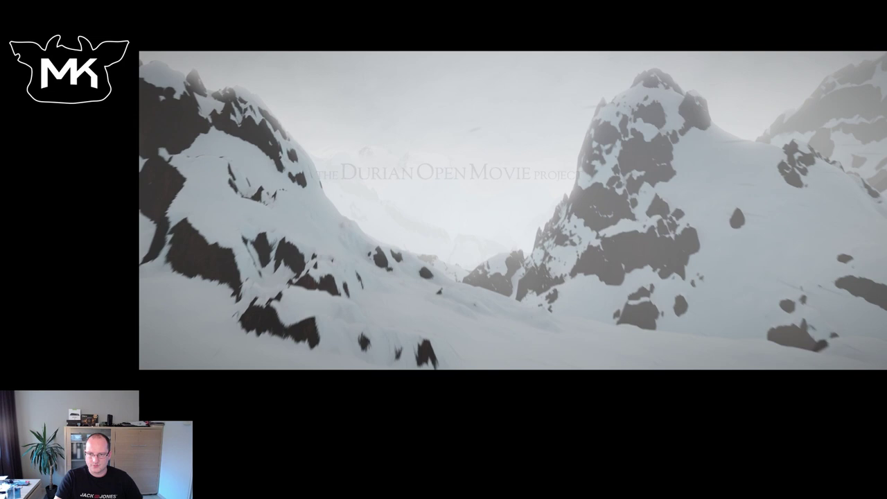
key("Return")
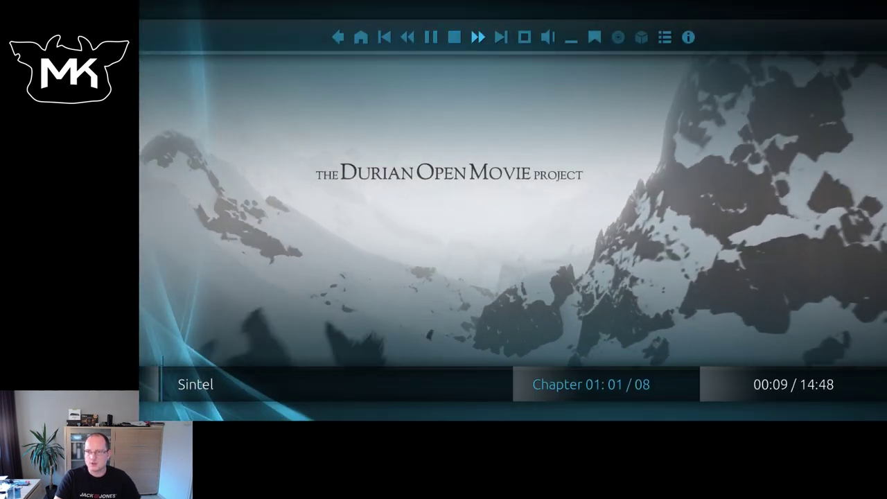
key("Right")
key("Right")
key("Right")
key("Right")
key("Right")
key("Return")
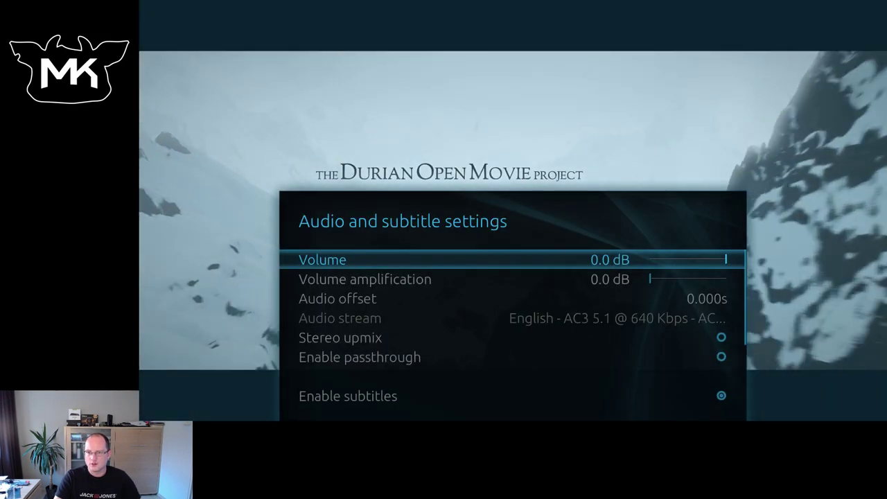
Close the audio settings and dismiss the manual subtitle search for Sintel.
key("Down")
key("Down")
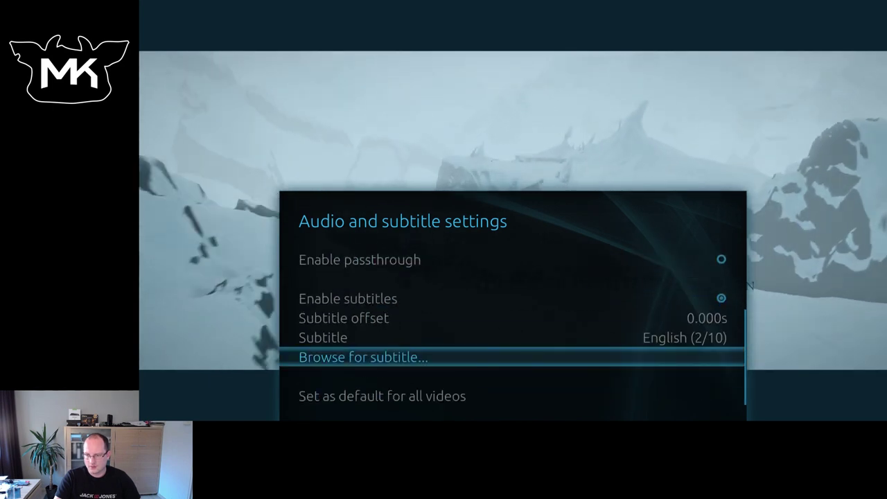
key("Escape")
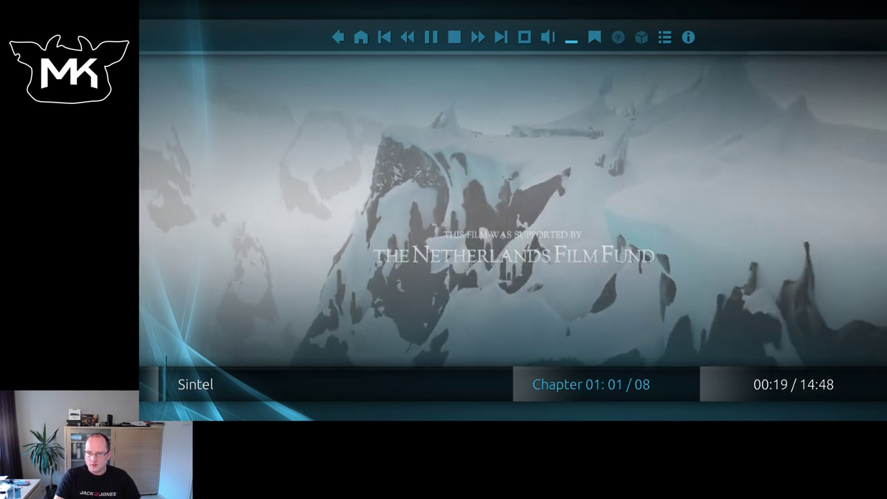
key("Return")
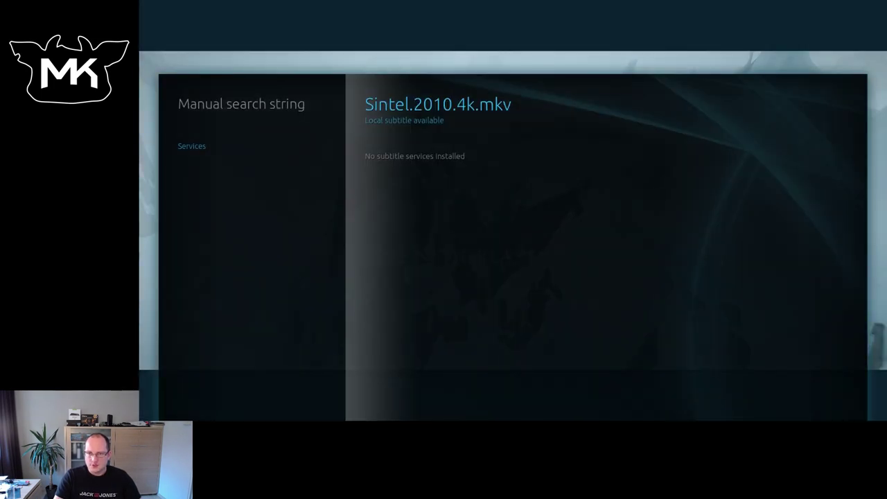
key("Escape")
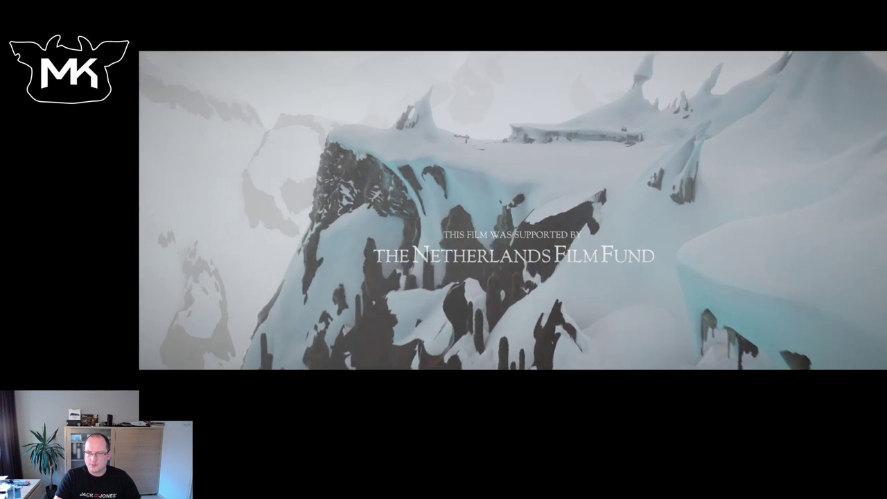
Pause and stop Sintel, returning to the home screen.
key("space")
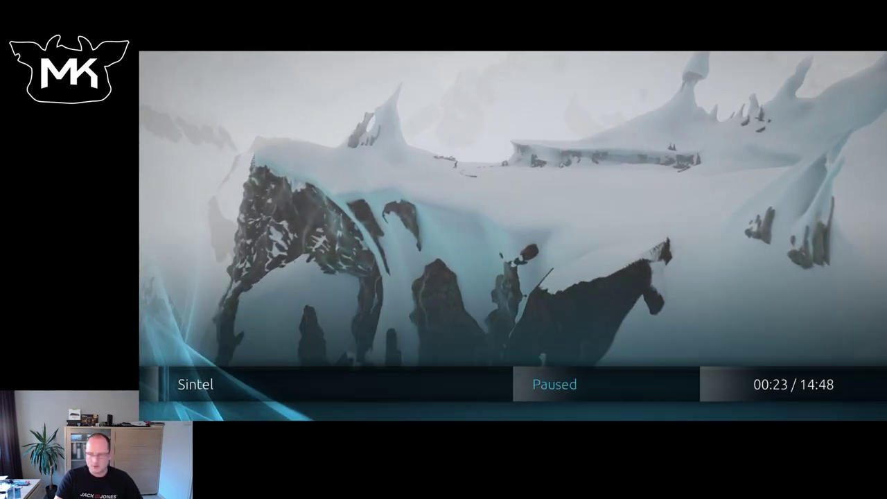
key("x")
key("Escape")
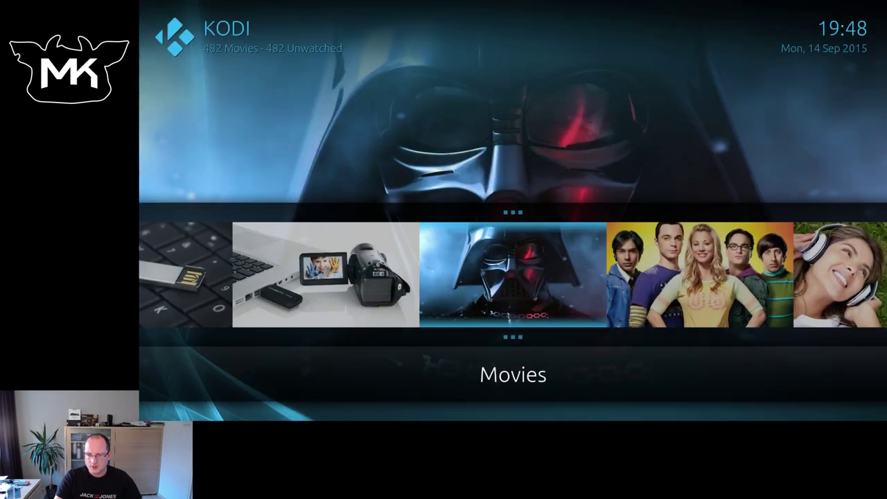
Move along the home categories to Add-ons and open the add-on manager.
key("Left")
key("Left")
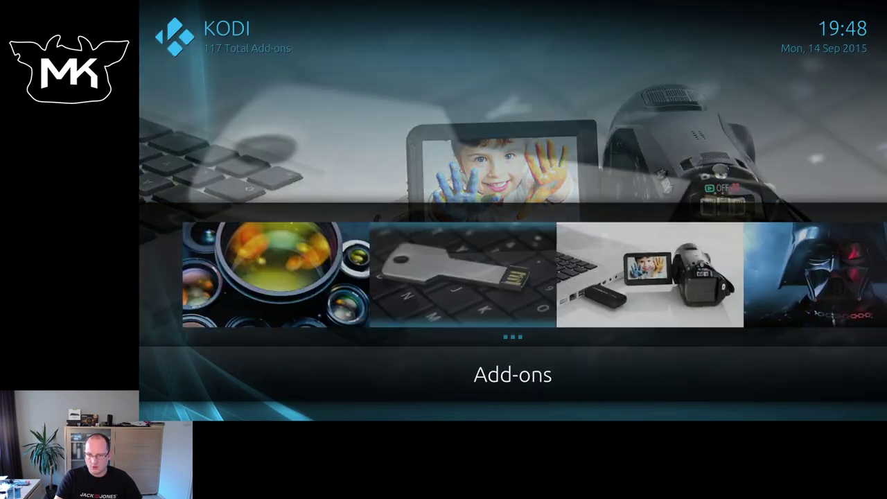
key("Left")
key("Right")
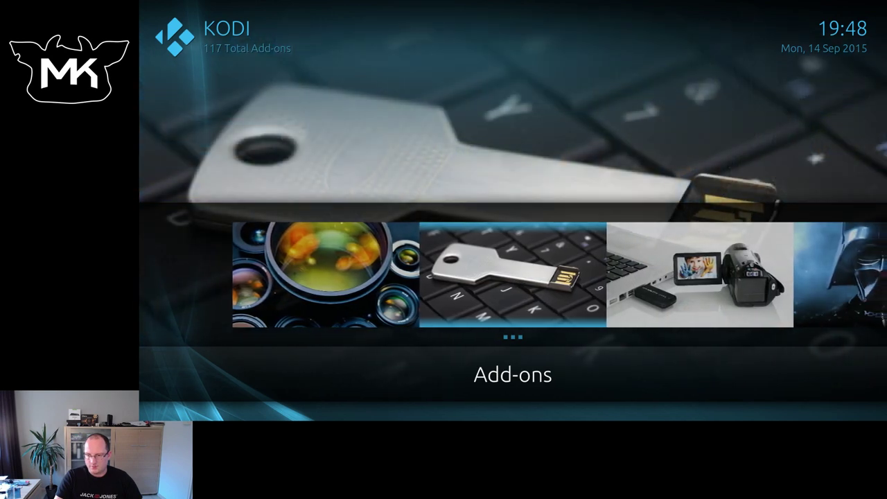
key("Right")
key("Left")
key("Return")
key("Down")
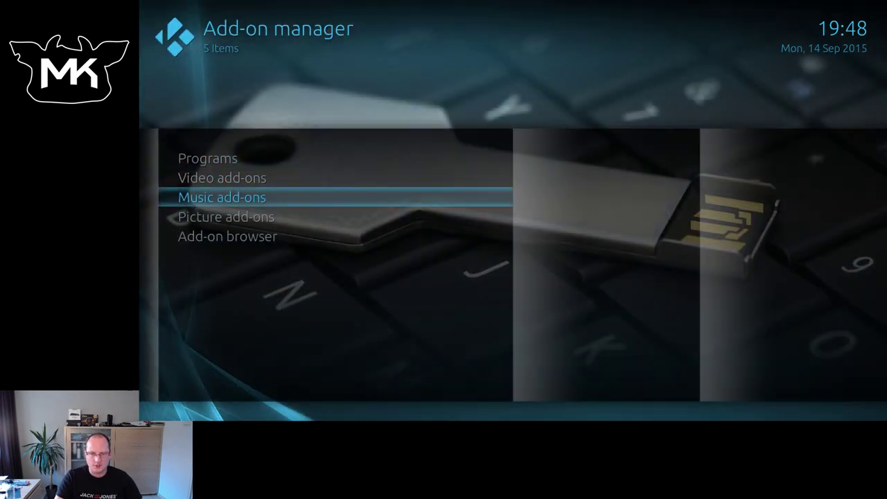
Open the Video add-ons category and browse its installed add-ons.
key("Up")
key("Up")
key("Up")
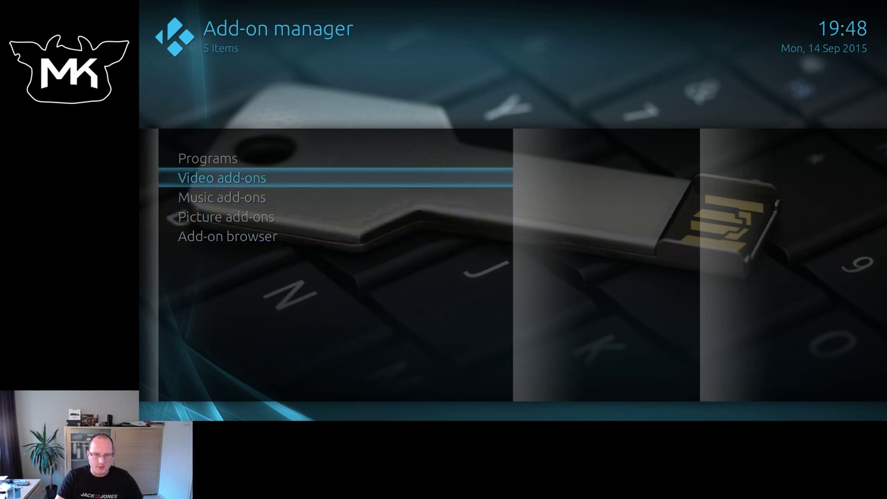
key("Down")
key("Down")
key("Up")
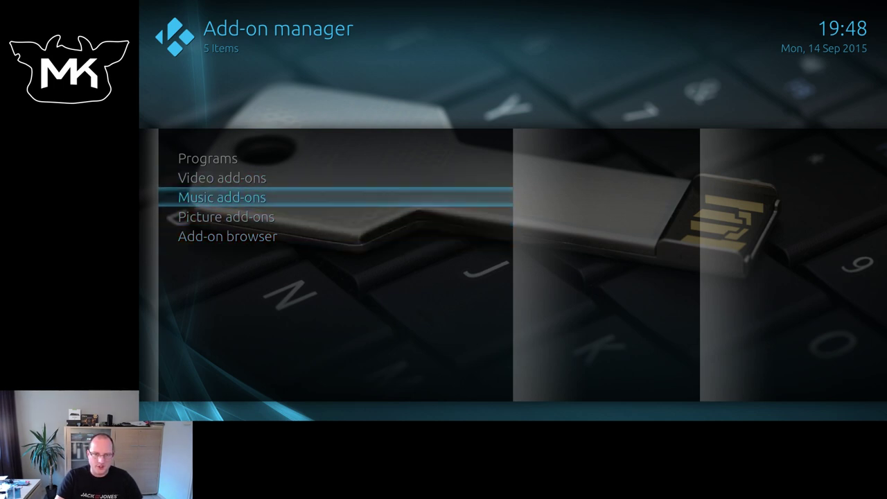
key("Up")
key("Return")
key("Down")
key("Down")
key("Down")
key("Down")
key("Down")
key("Down")
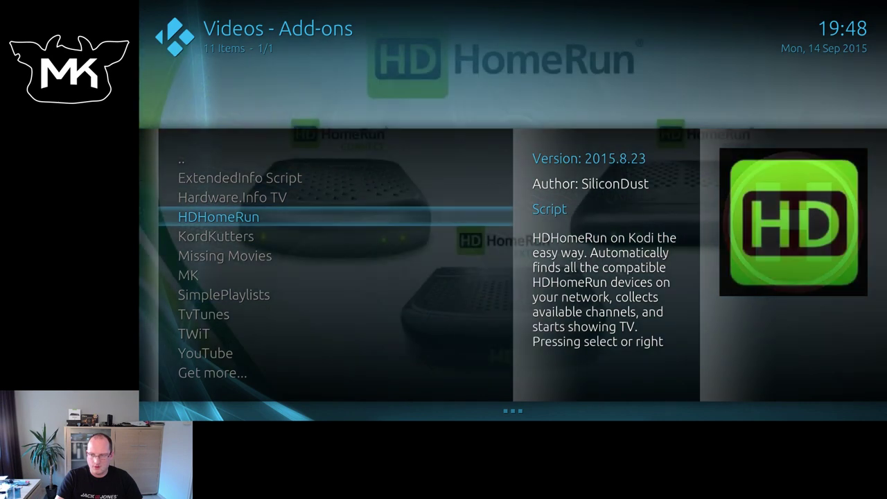
key("Down")
Cycle the video add-on layouts through Cover Wrap, Fanart, Card List and List, ending on Panel.
key("Left")
key("Return")
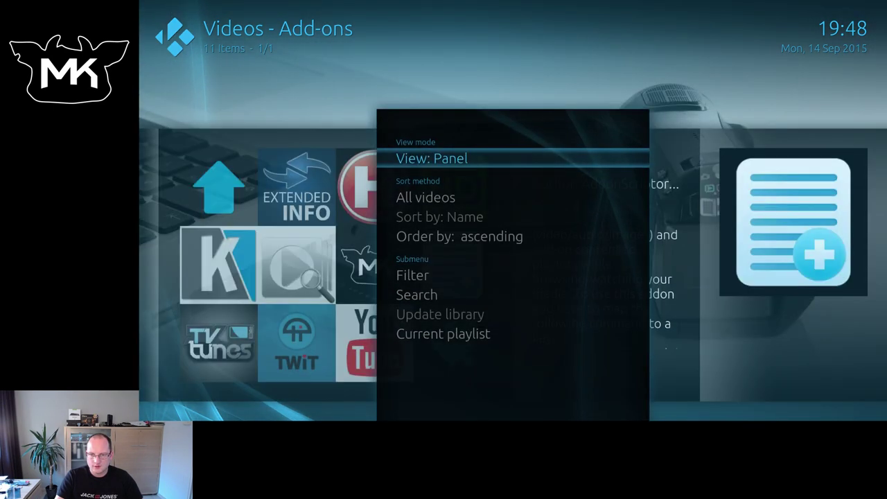
key("Return")
key("Return")
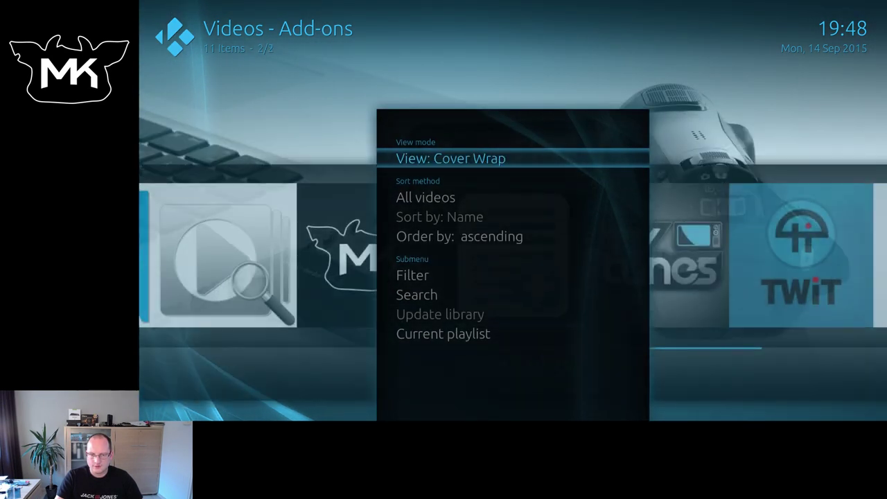
key("Return")
key("Return")
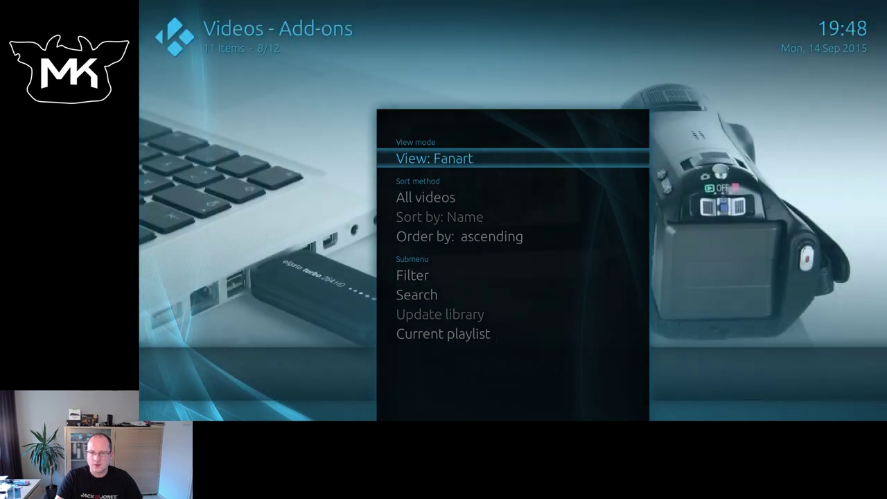
key("Escape")
key("Right")
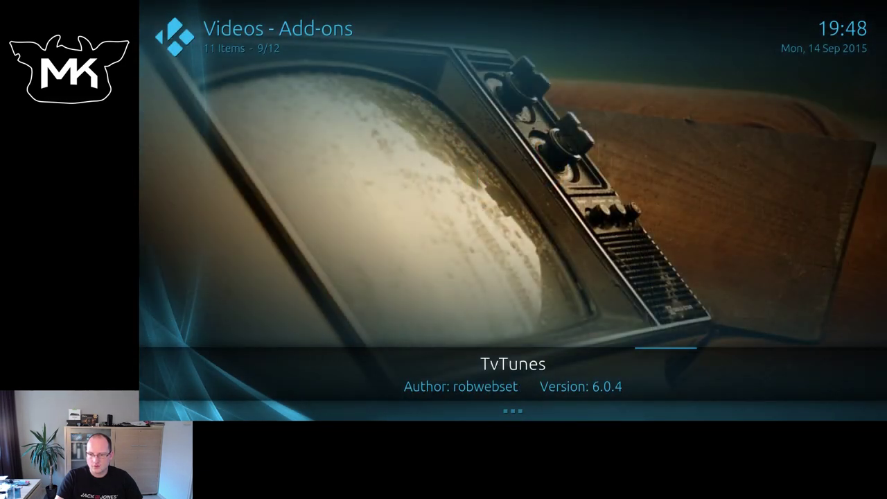
key("Up")
key("Return")
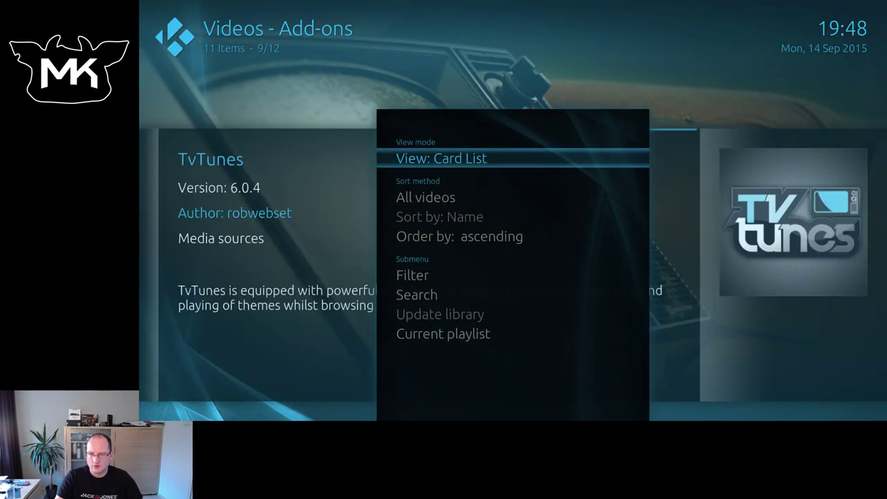
key("Return")
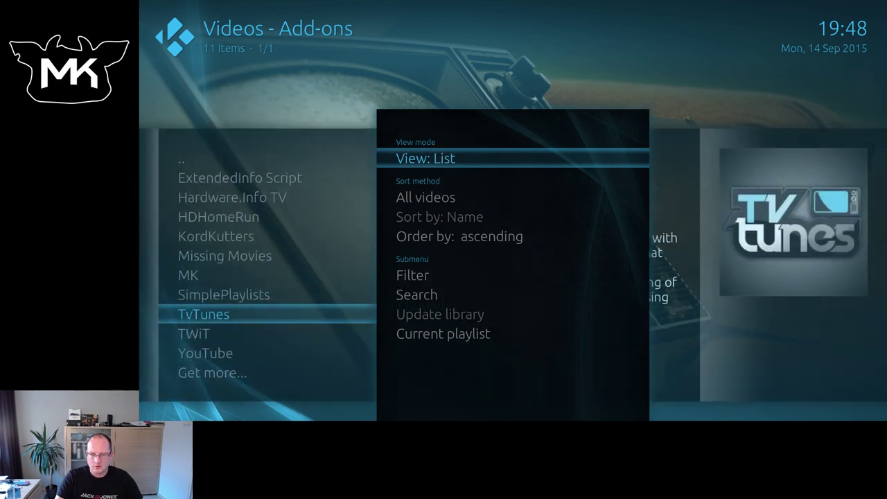
key("Return")
key("Escape")
Browse the Panel icon grid, then go back and open the Programs add-ons.
key("Down")
key("Right")
key("Right")
key("Up")
key("Up")
key("Down")
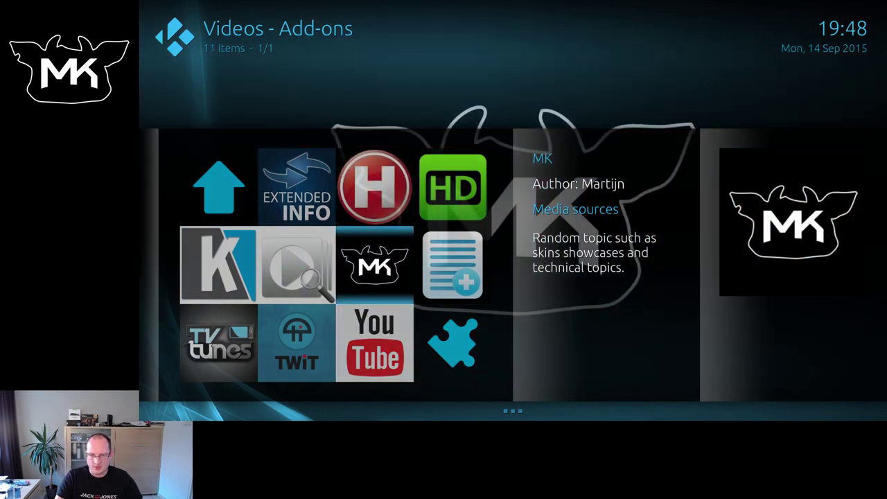
key("BackSpace")
key("Up")
key("Return")
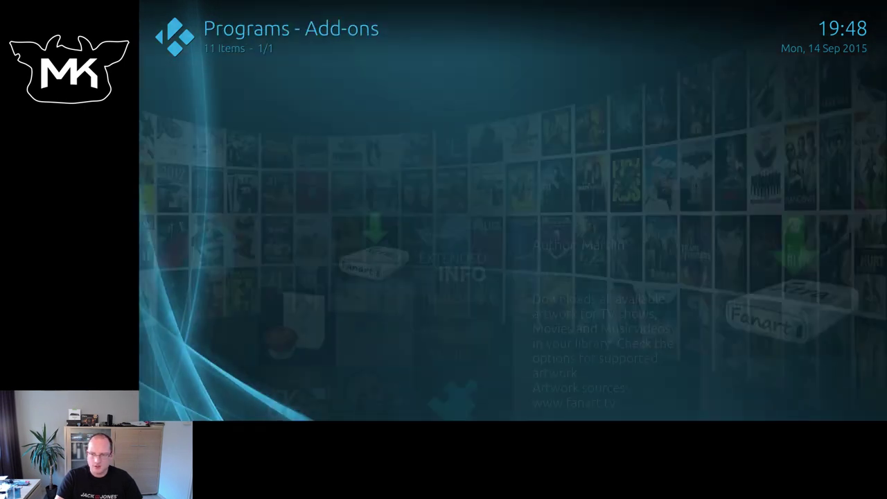
Return to the home menu and step through the Movies sub-sections to Actors, Tags and Playlists.
key("Down")
key("BackSpace")
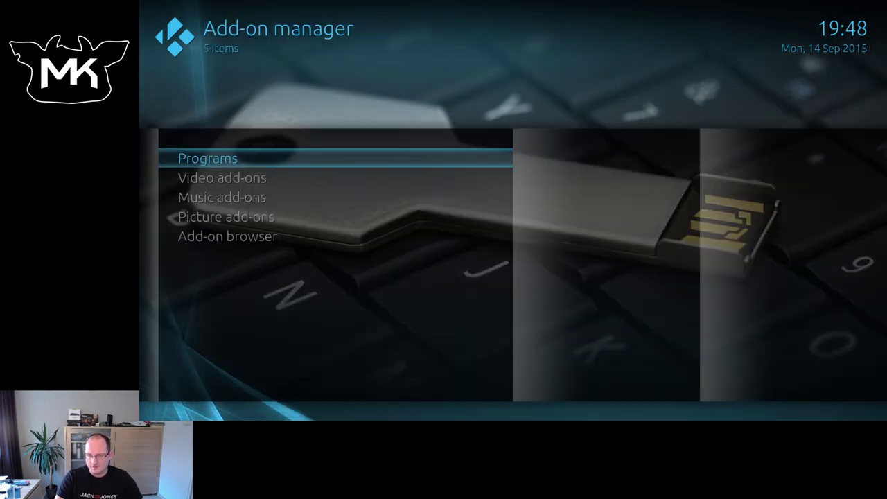
key("BackSpace")
key("Right")
key("Right")
key("Right")
key("Left")
key("Right")
key("Right")
key("Right")
key("Right")
key("Right")
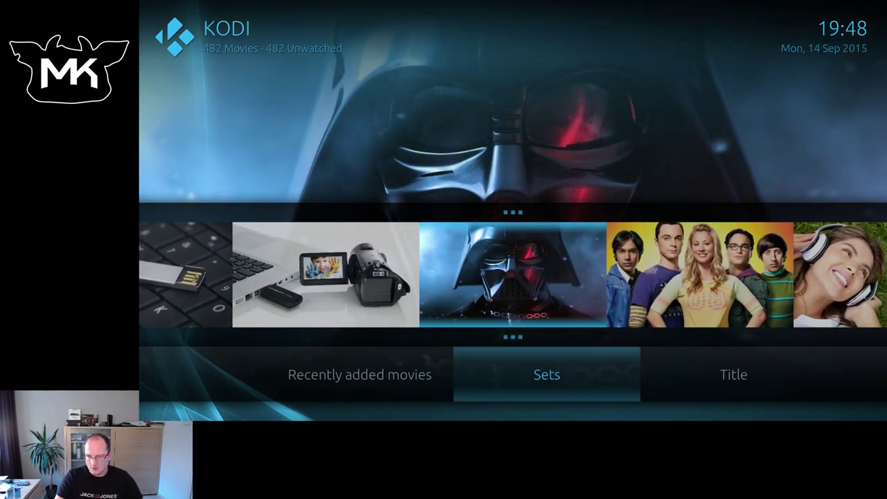
key("Right")
key("Right")
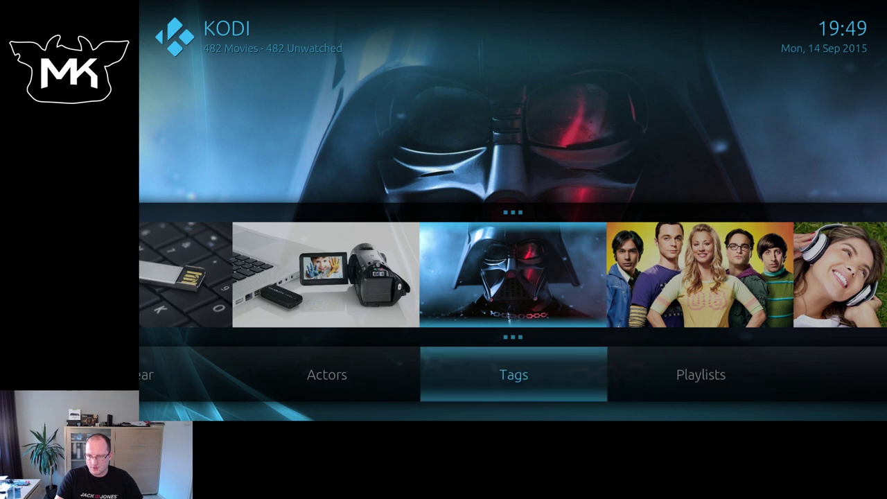
key("Right")
Browse the TV shows sub-sections to Recently added episodes, then open Music's sub-sections to Albums.
key("Left")
key("Left")
key("Left")
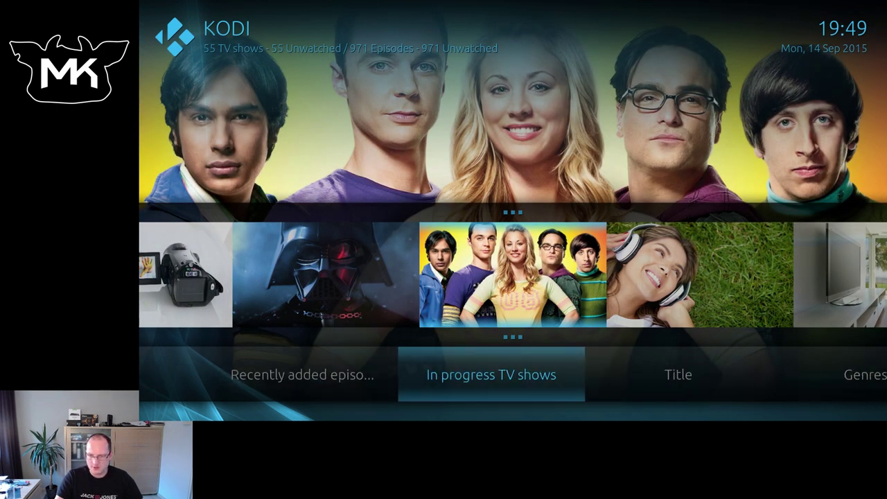
key("Left")
key("Up")
key("Right")
key("Right")
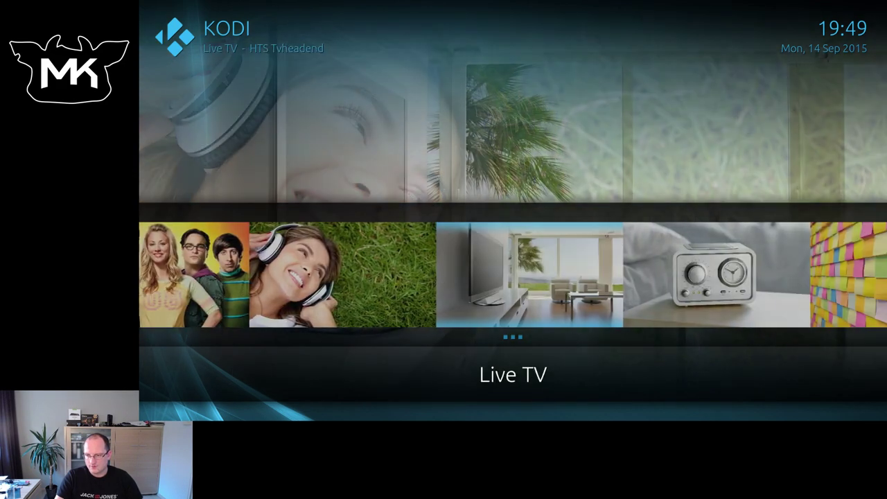
key("Left")
key("Down")
key("Right")
key("Right")
key("Right")
Step past Songs, Files, Live TV and Favourites, stopping on the Settings entry.
key("Right")
key("Right")
key("Up")
key("Right")
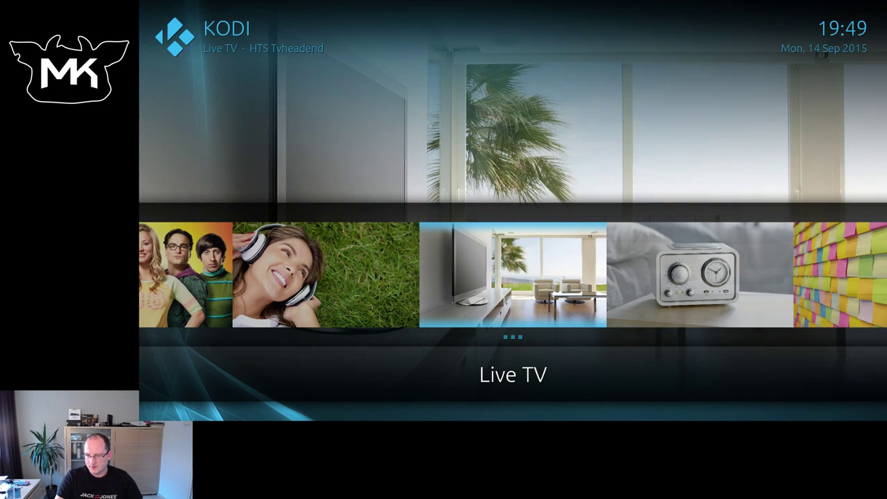
key("Right")
key("Right")
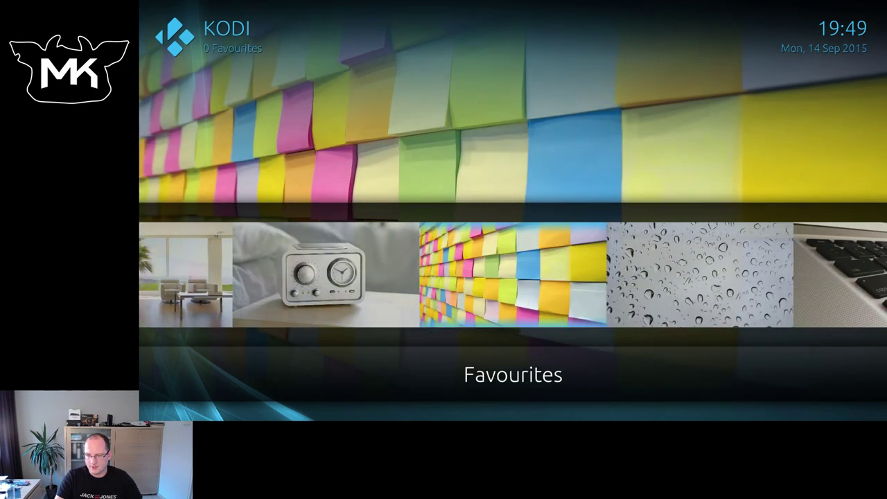
key("Right")
key("Right")
key("Right")
key("Left")
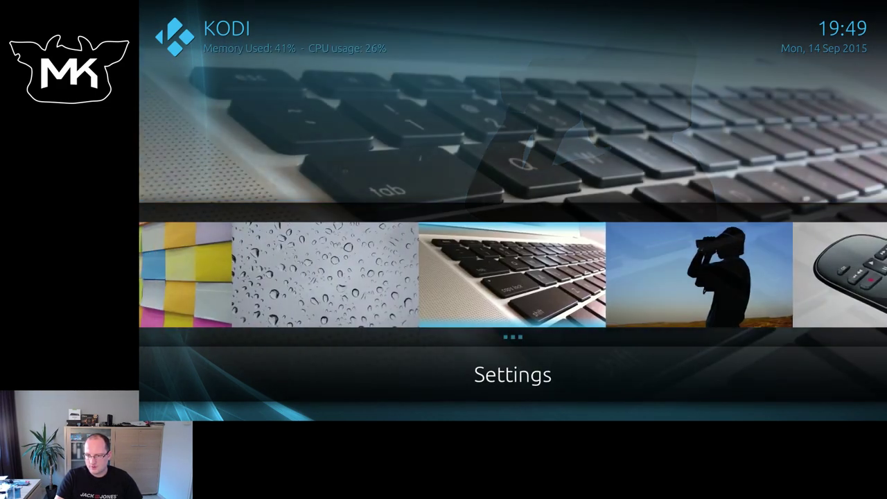
key("Return")
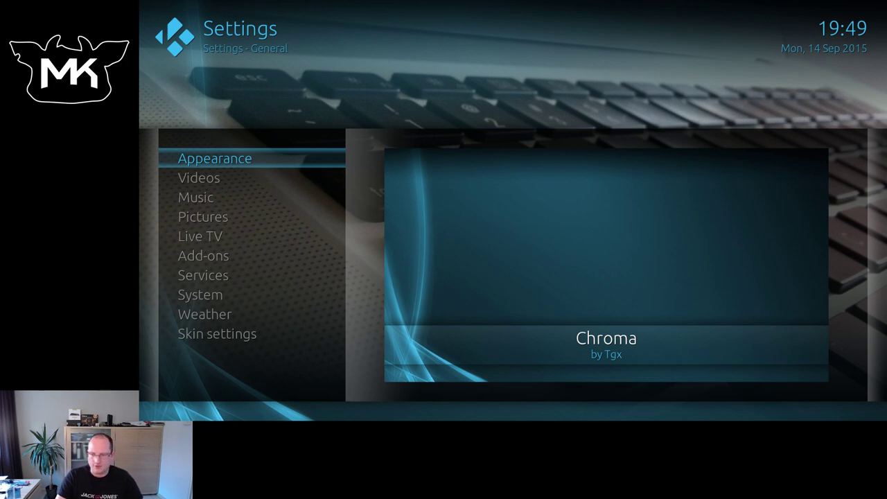
Open the Skin setting under Appearance and scroll the skin list to Confluence.
key("Return")
key("Right")
key("Return")
key("Down")
key("Down")
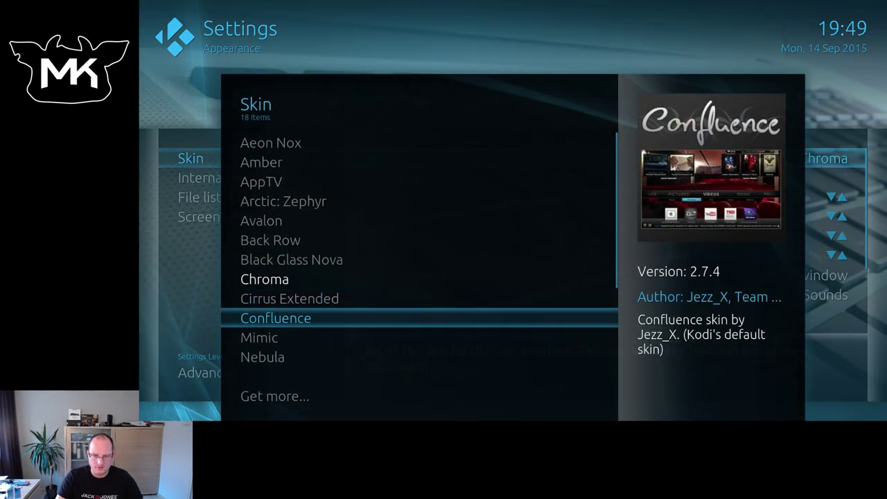